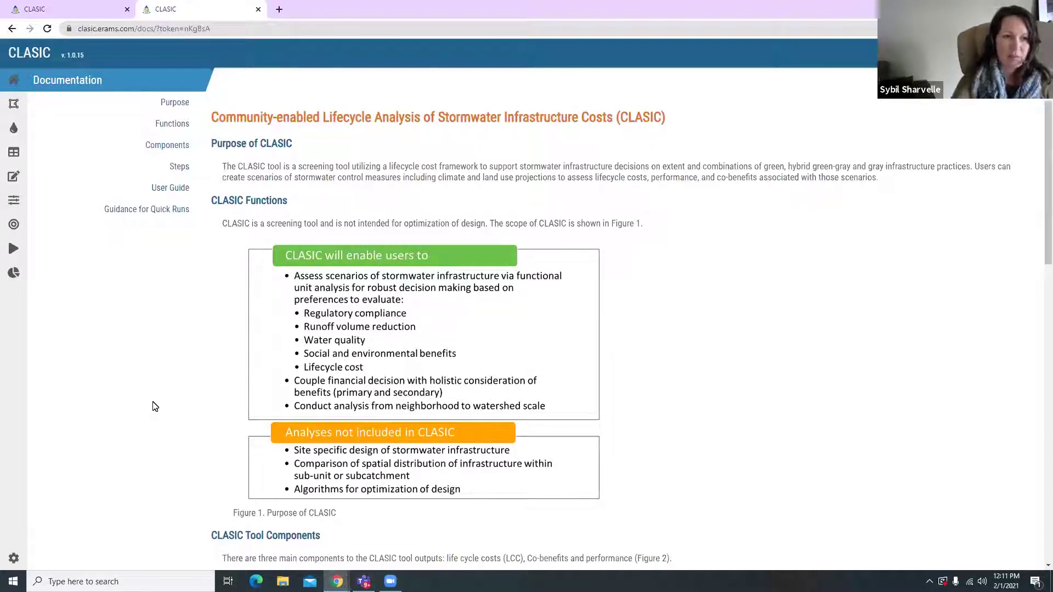
Step: Look through the CLASIC documentation, including its functions, tool components, tool steps, user guide and guidance for quick runs
{"action": "scroll", "coordinate": [286, 366], "scroll_direction": "down", "scroll_amount": 7}
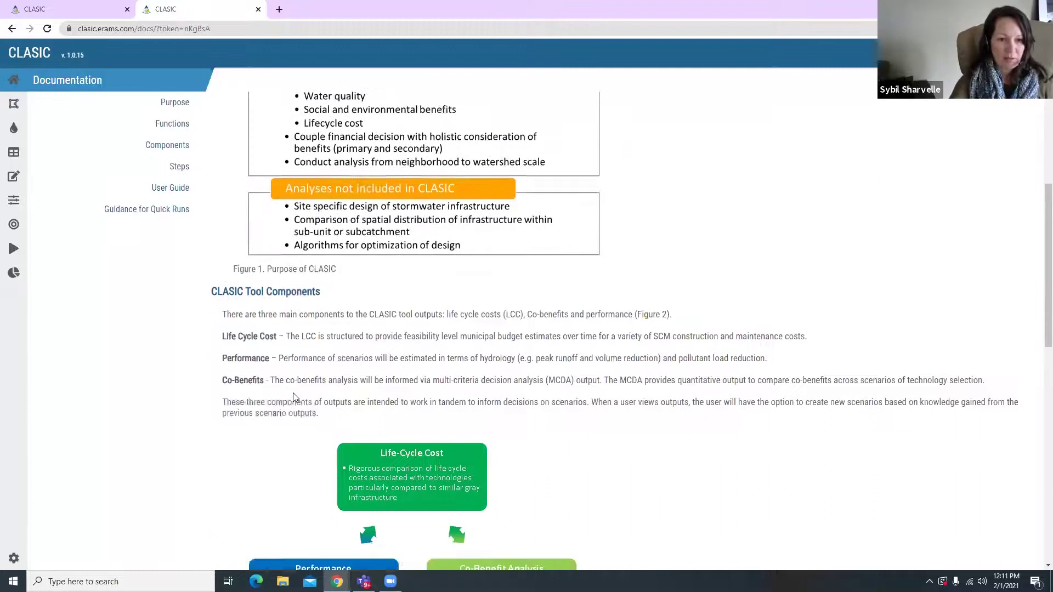
{"action": "scroll", "coordinate": [294, 395], "scroll_direction": "down", "scroll_amount": 8}
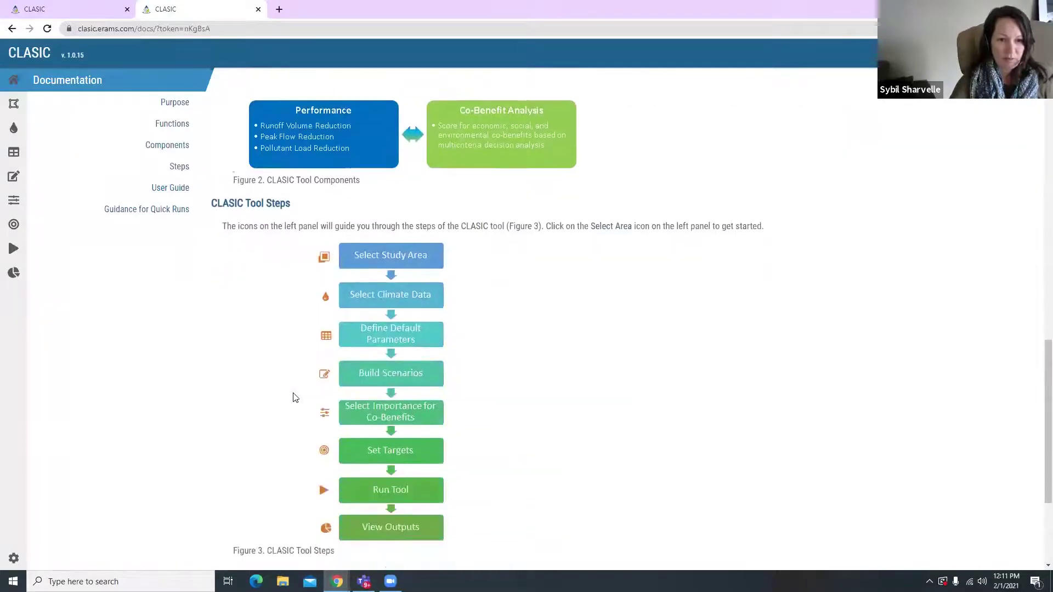
{"action": "scroll", "coordinate": [294, 396], "scroll_direction": "down", "scroll_amount": 1}
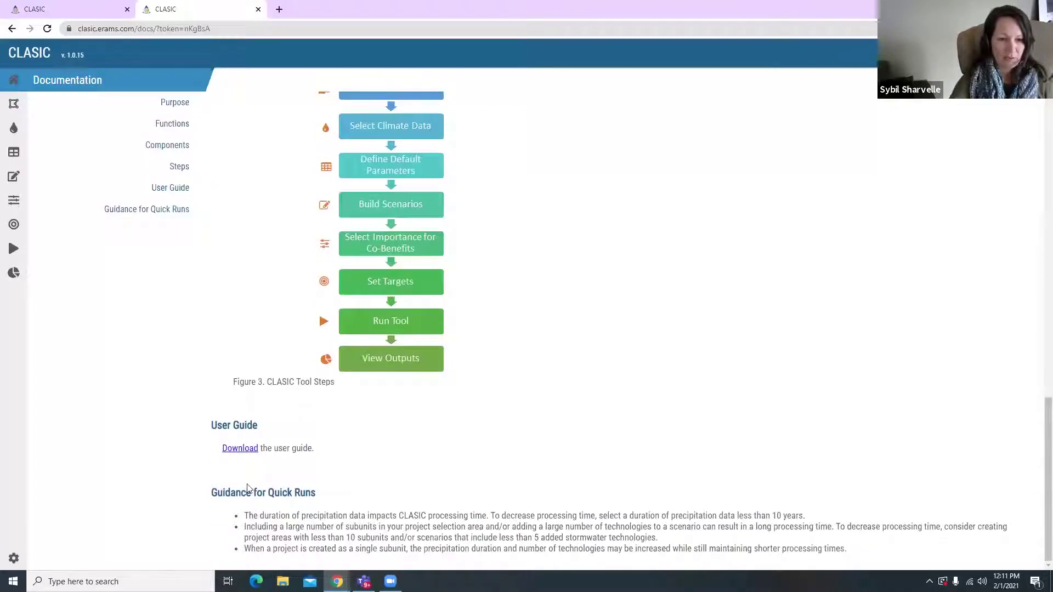
{"action": "scroll", "coordinate": [280, 373], "scroll_direction": "up", "scroll_amount": 3}
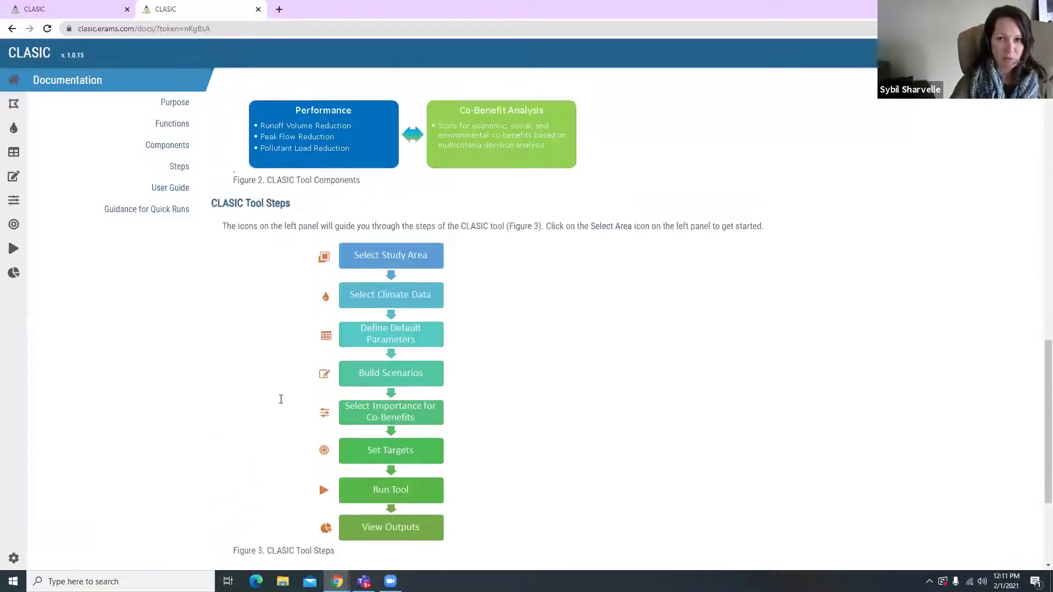
{"action": "scroll", "coordinate": [280, 400], "scroll_direction": "up", "scroll_amount": 11}
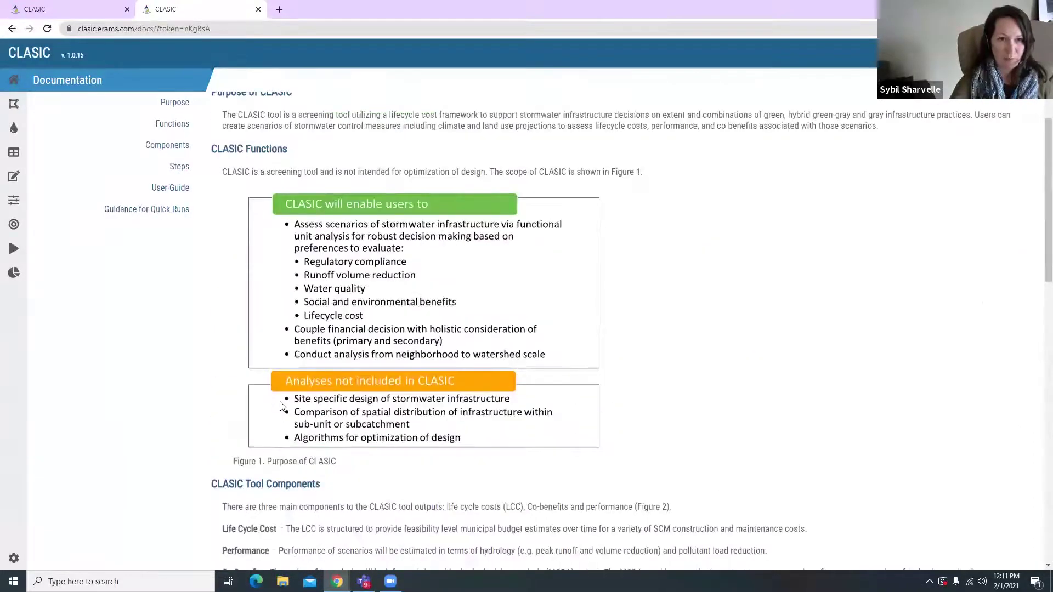
{"action": "scroll", "coordinate": [280, 406], "scroll_direction": "up", "scroll_amount": 1}
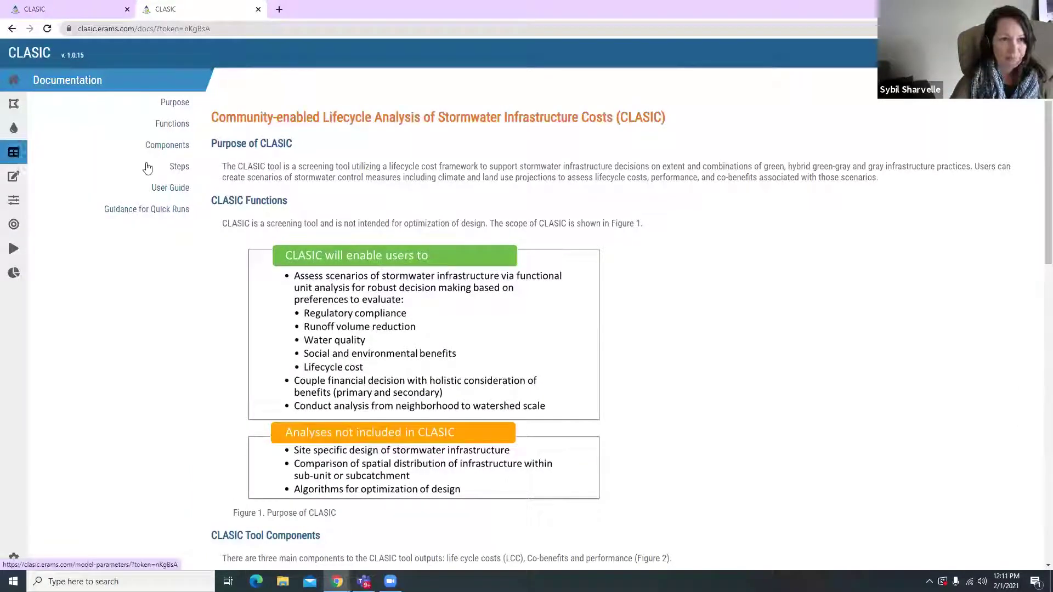
Step: Go to the study area selection and start creating a new project
{"action": "left_click", "coordinate": [12, 104]}
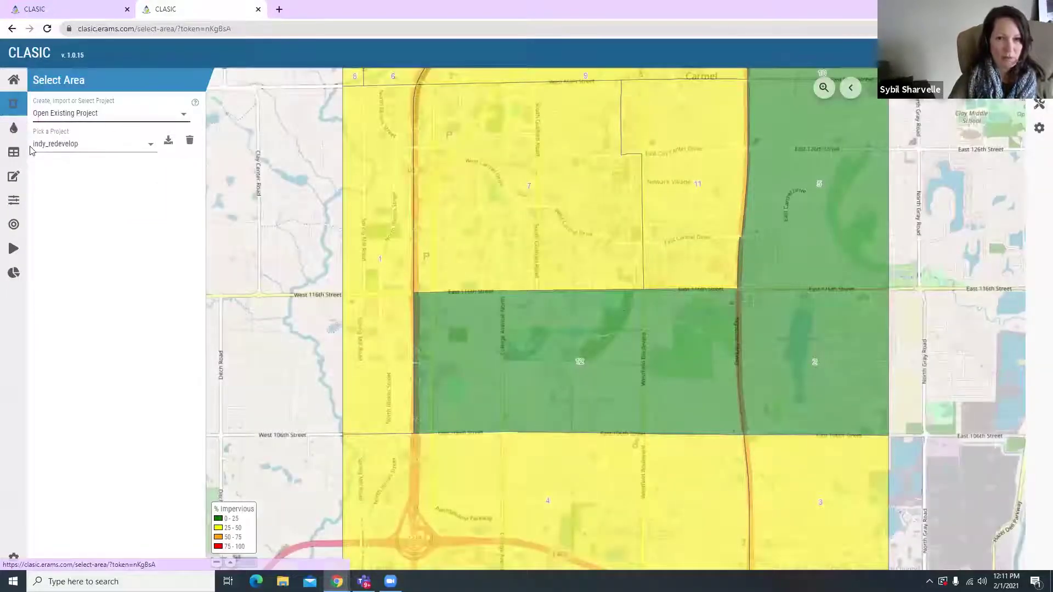
{"action": "left_click", "coordinate": [186, 115]}
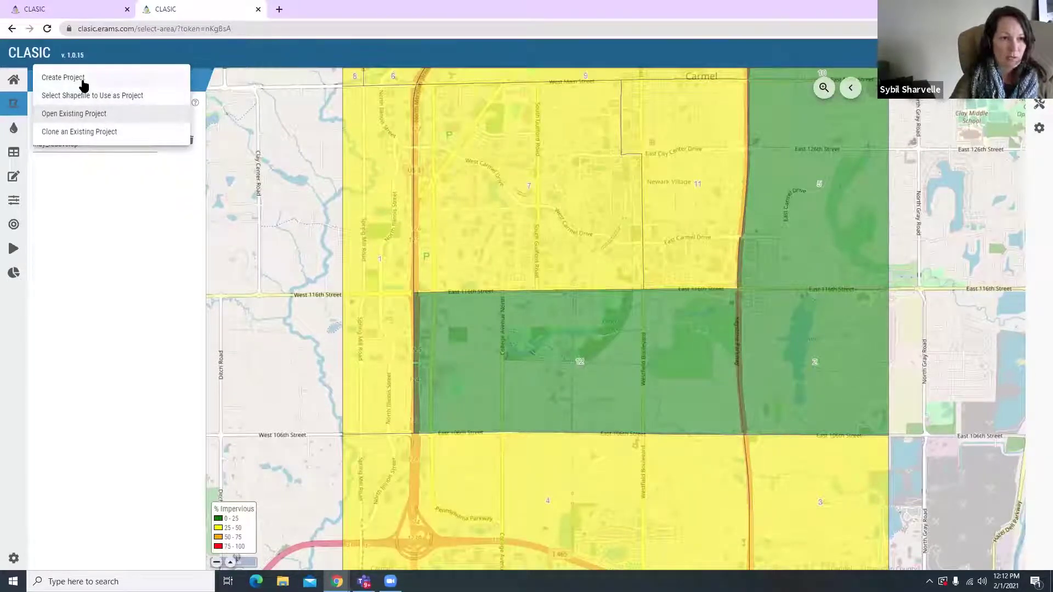
{"action": "key", "text": "Return"}
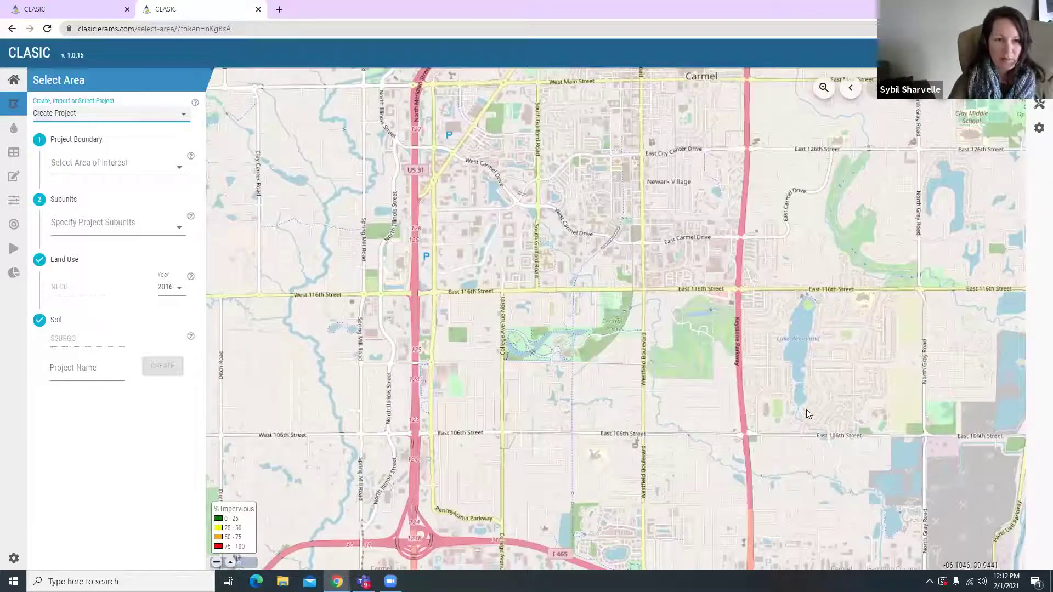
Step: Search the map for Indianapolis, IN
{"action": "left_click", "coordinate": [966, 100]}
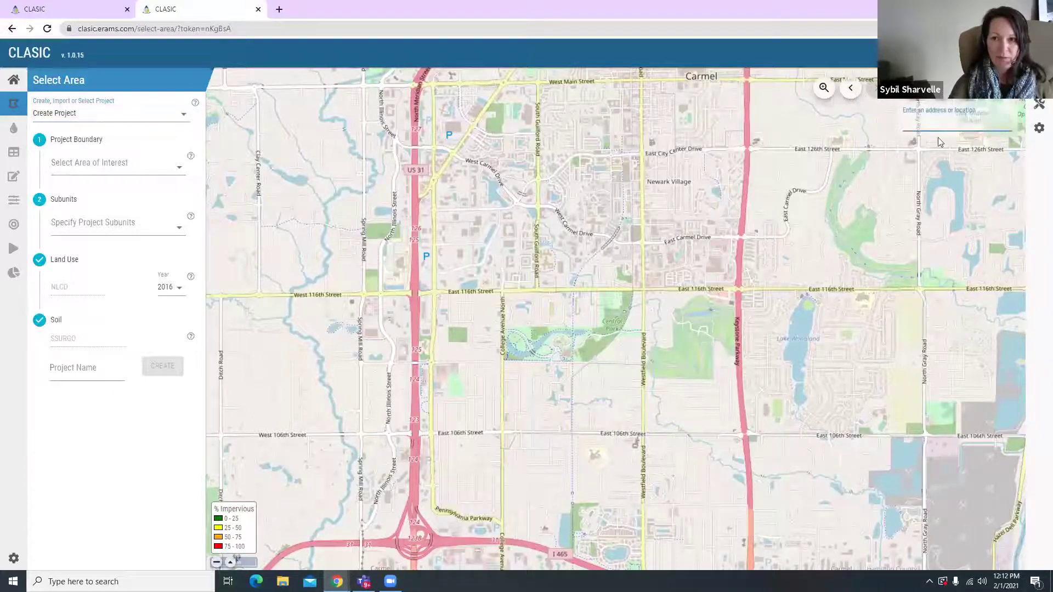
{"action": "type", "text": "in"}
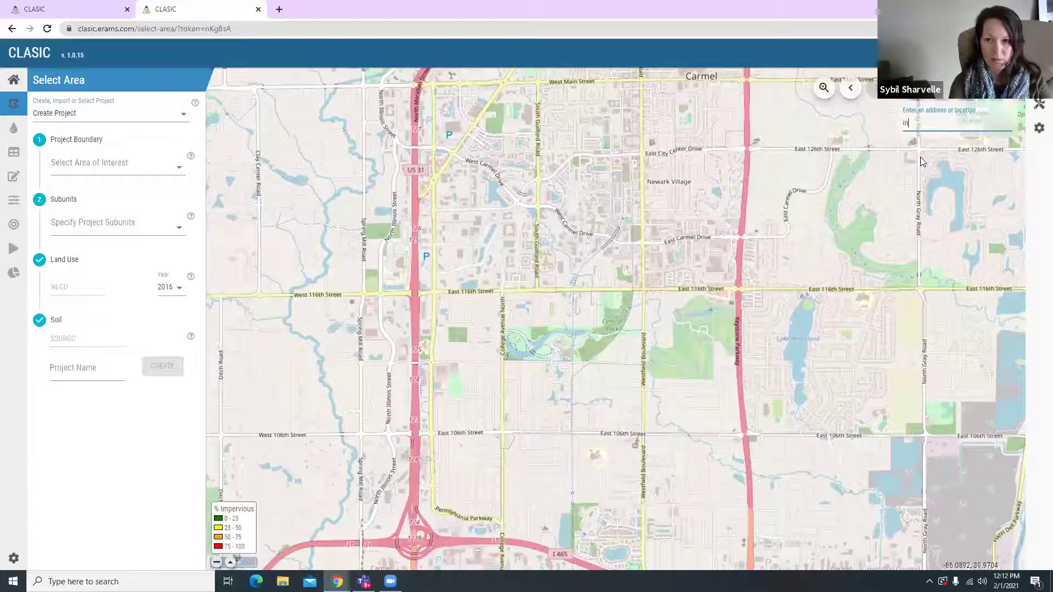
{"action": "type", "text": "dianapolis, IN"}
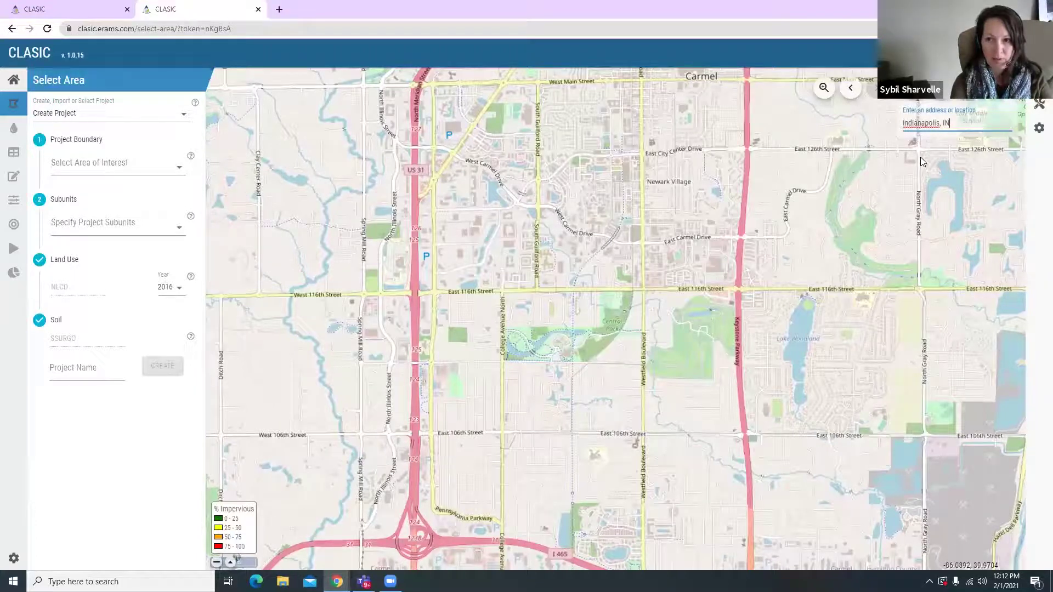
{"action": "key", "text": "Return"}
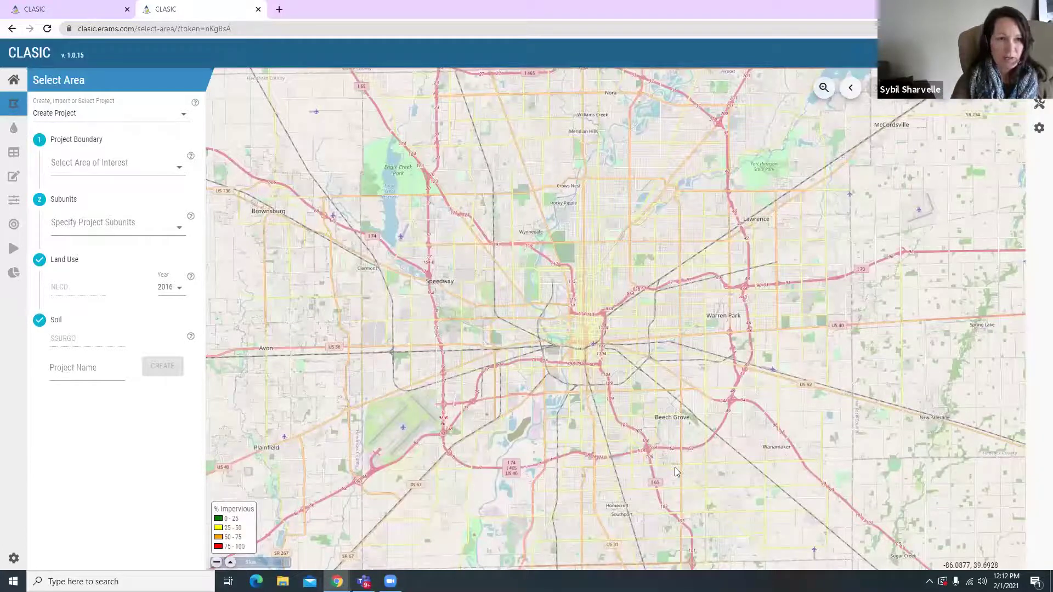
Step: Try Known Boundaries as the area of interest and check the boundary types it offers
{"action": "left_click", "coordinate": [181, 171]}
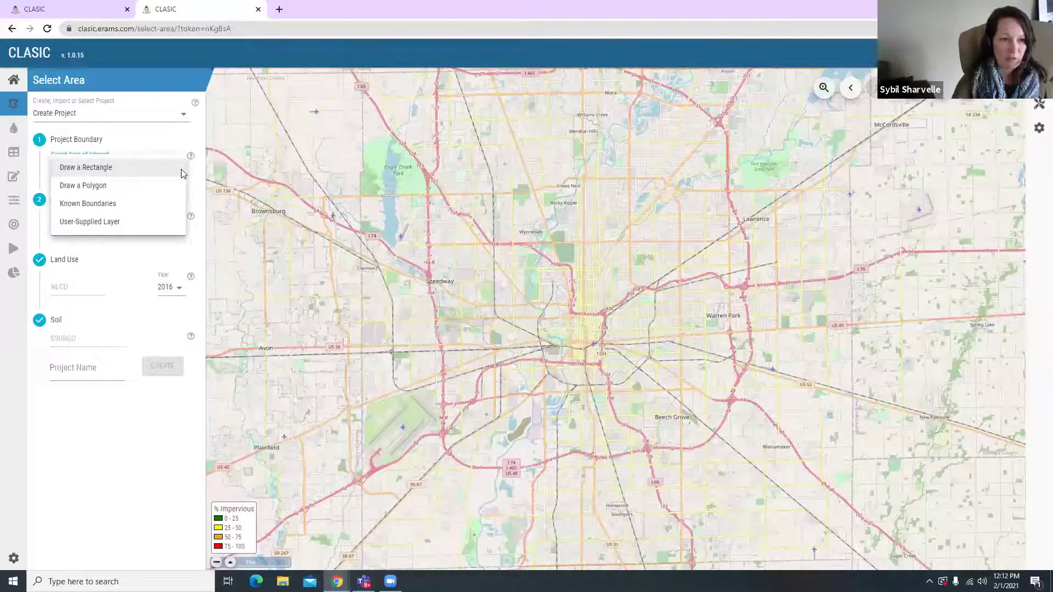
{"action": "left_click", "coordinate": [103, 207]}
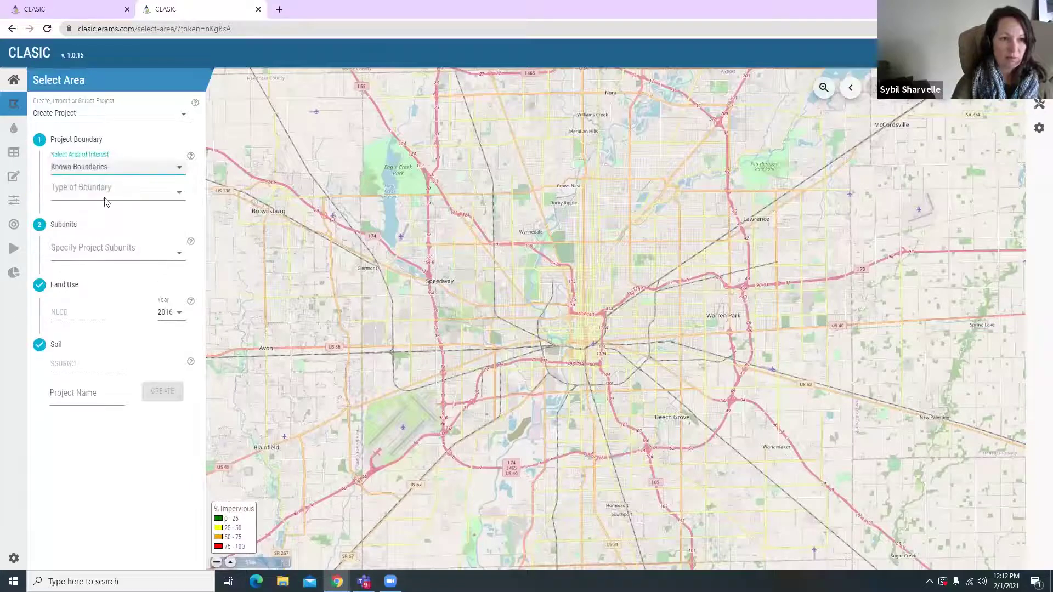
{"action": "left_click", "coordinate": [165, 195]}
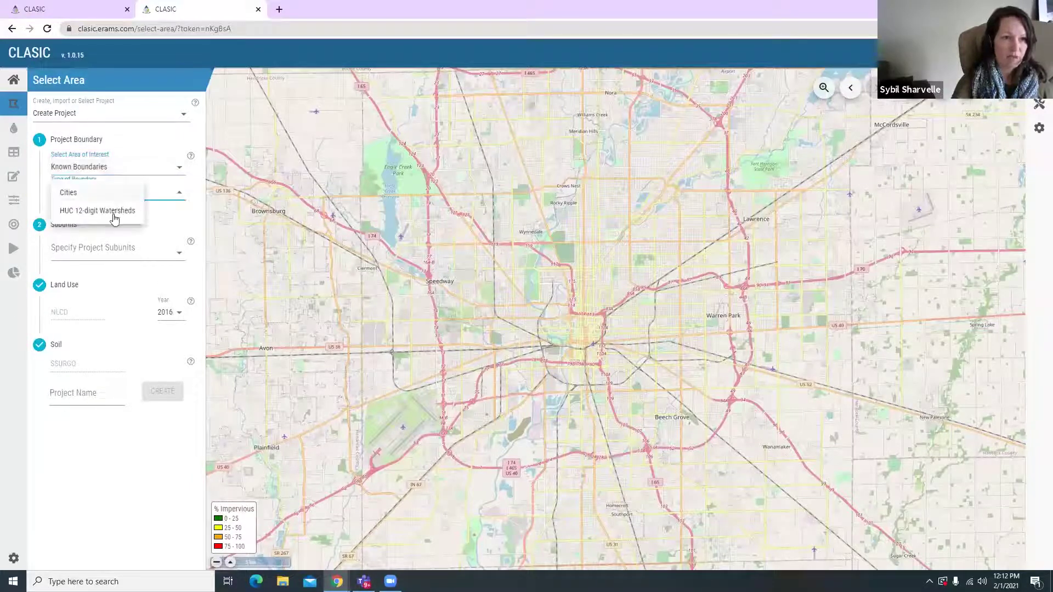
{"action": "left_click", "coordinate": [182, 172]}
Step: Define the project boundary by drawing a rectangle over Carmel, north of Indianapolis, reaching just east of the Keystone Parkway
{"action": "left_click", "coordinate": [181, 171]}
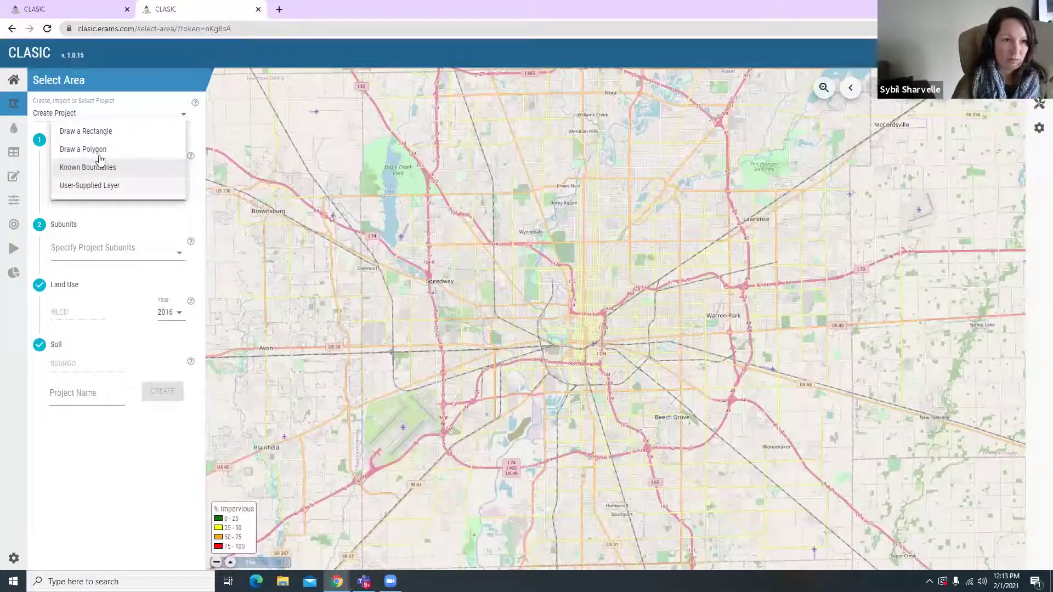
{"action": "left_click", "coordinate": [97, 133]}
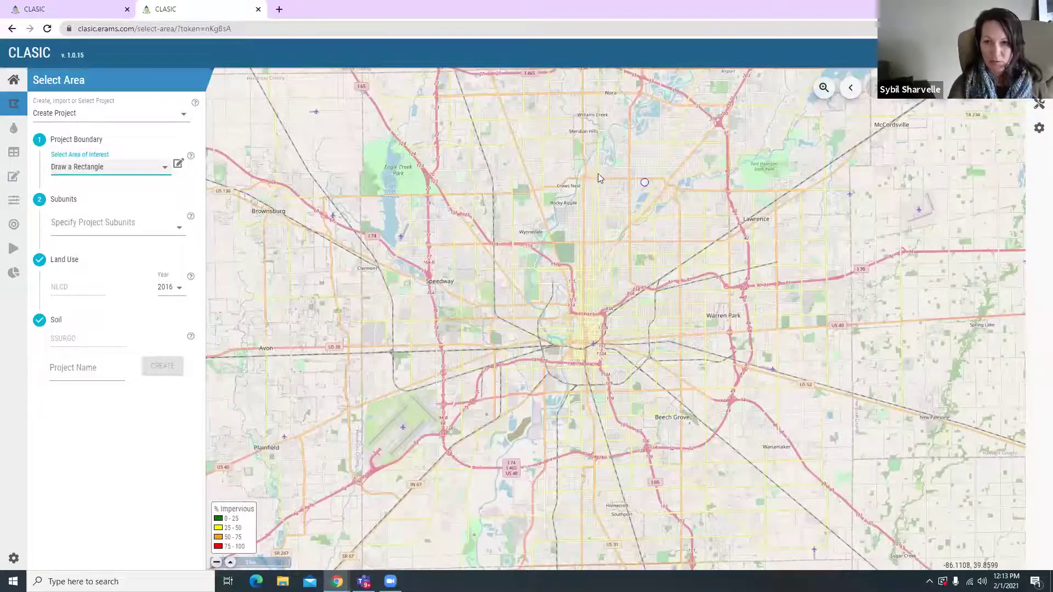
{"action": "left_click_drag", "start_coordinate": [602, 234], "coordinate": [615, 283]}
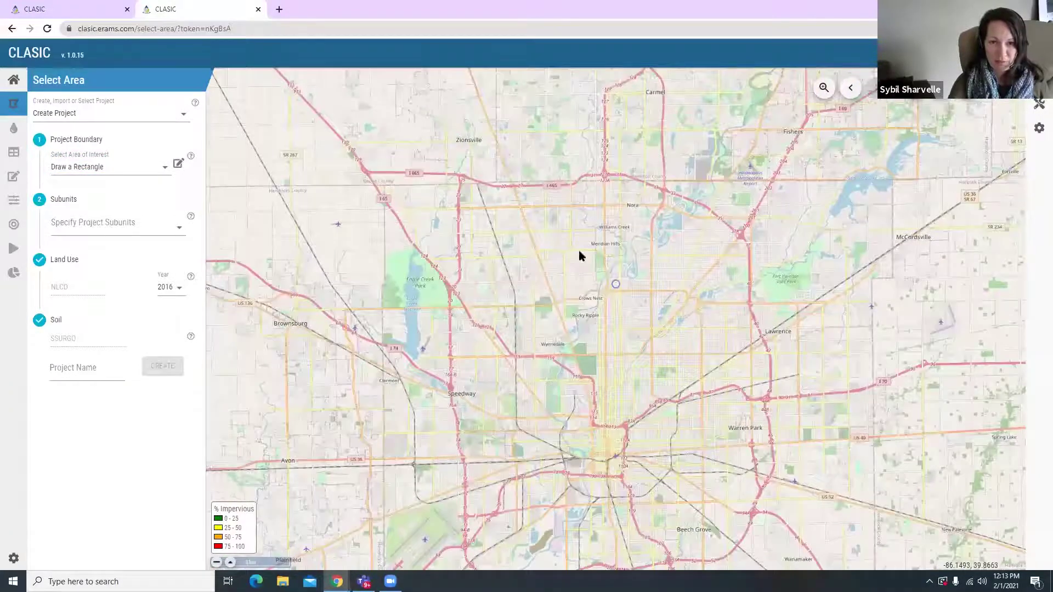
{"action": "left_click_drag", "start_coordinate": [578, 254], "coordinate": [574, 299]}
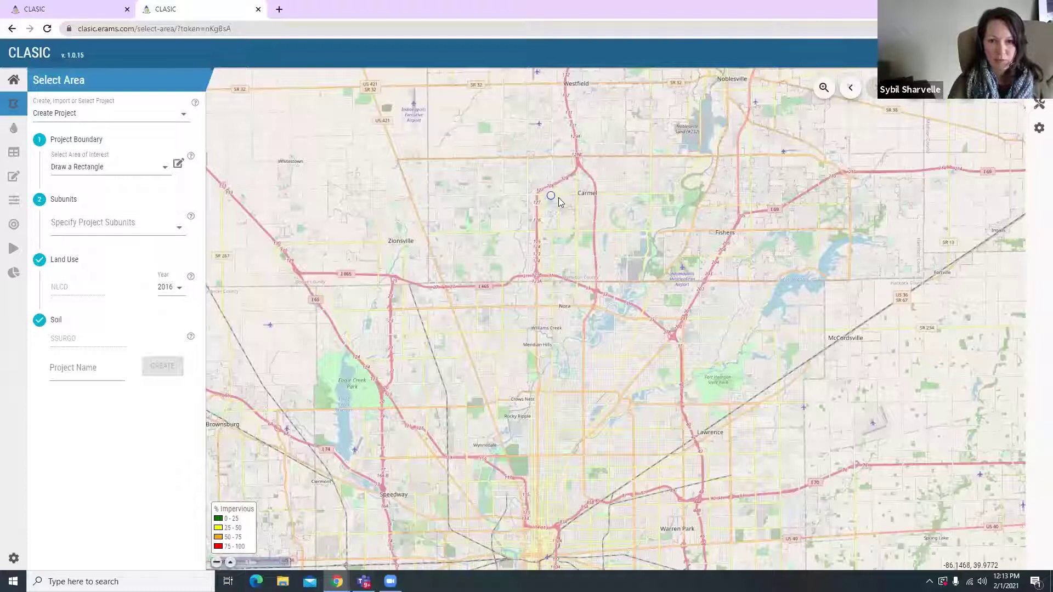
{"action": "mouse_move", "coordinate": [544, 196]}
{"action": "left_mouse_down"}
{"action": "mouse_move", "coordinate": [554, 230]}
{"action": "mouse_move", "coordinate": [602, 232]}
{"action": "left_mouse_up"}
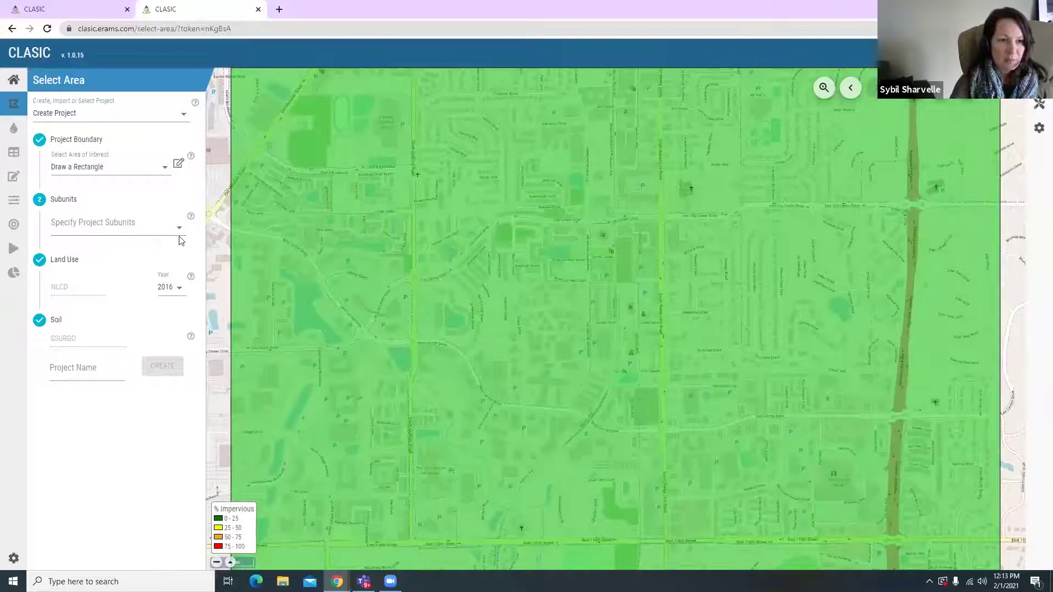
Step: Divide the project area into Tract subunits and create the project under the name carmel
{"action": "left_click", "coordinate": [164, 234]}
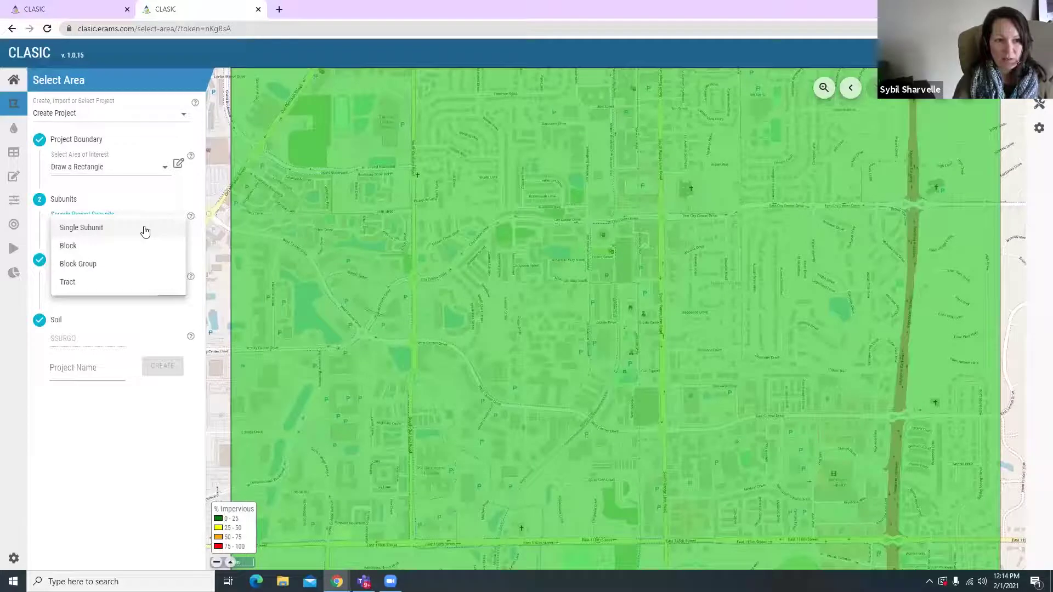
{"action": "left_click", "coordinate": [102, 282]}
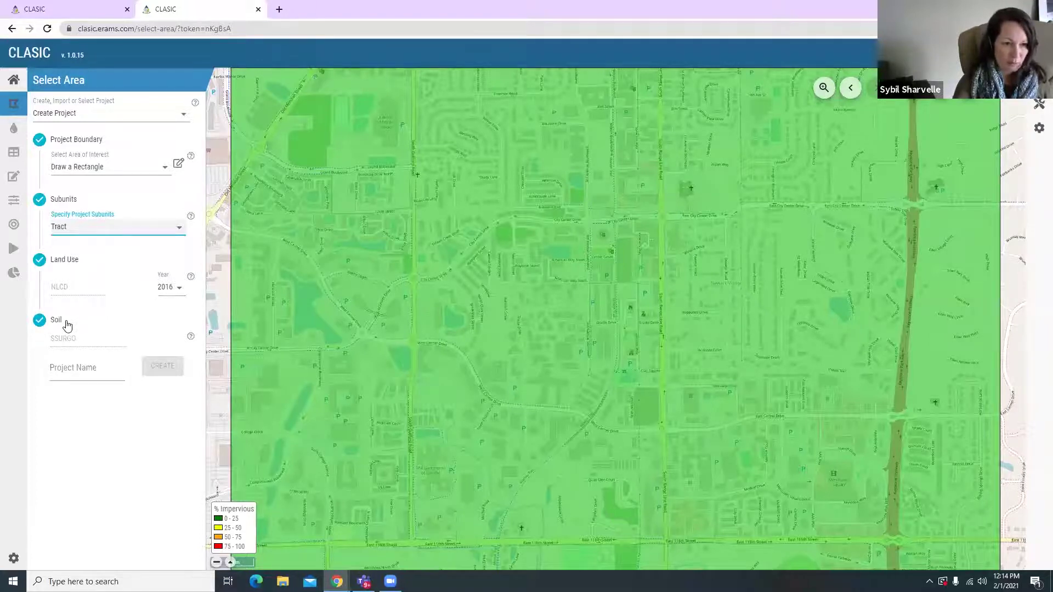
{"action": "left_click", "coordinate": [71, 367]}
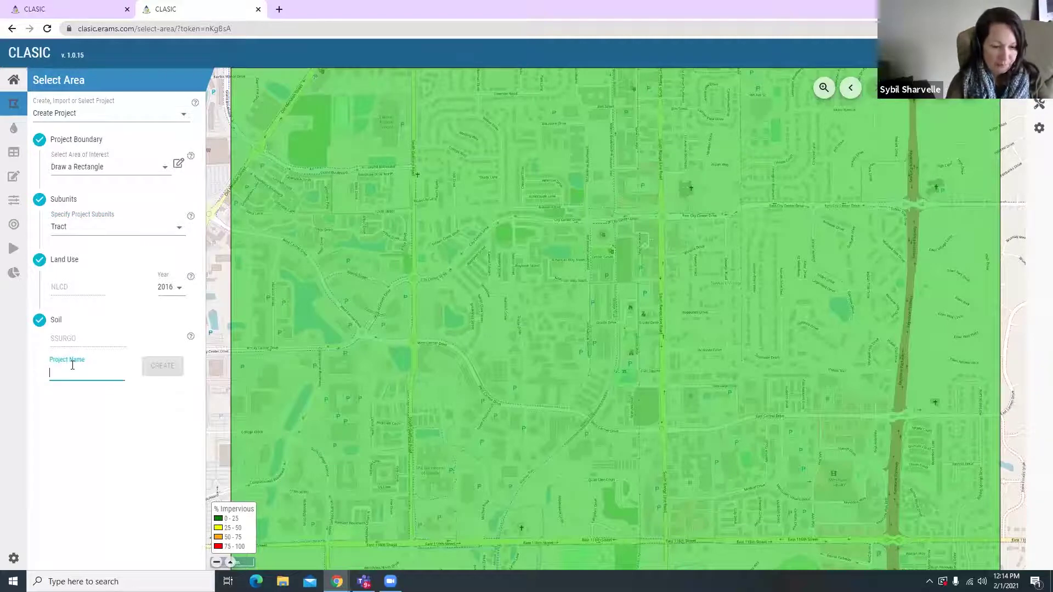
{"action": "type", "text": "carme"}
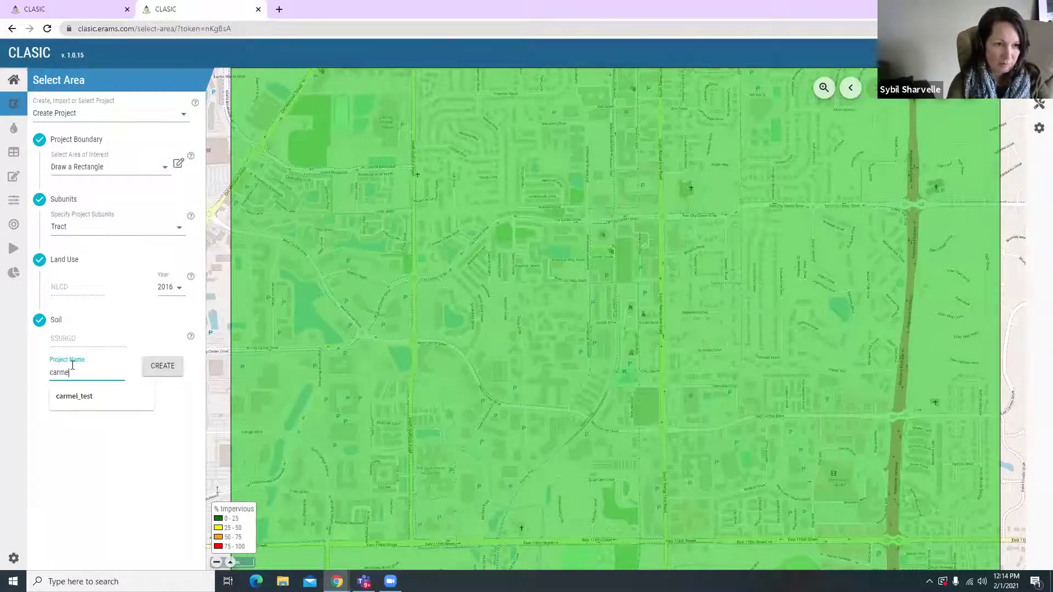
{"action": "type", "text": "l"}
{"action": "left_click", "coordinate": [152, 365]}
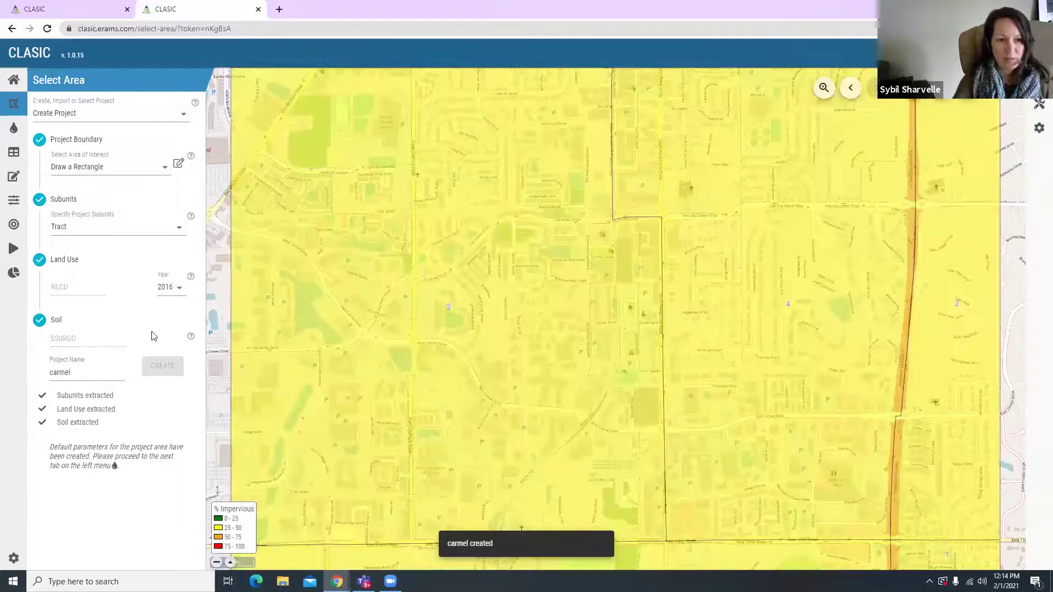
{"action": "left_click", "coordinate": [182, 119]}
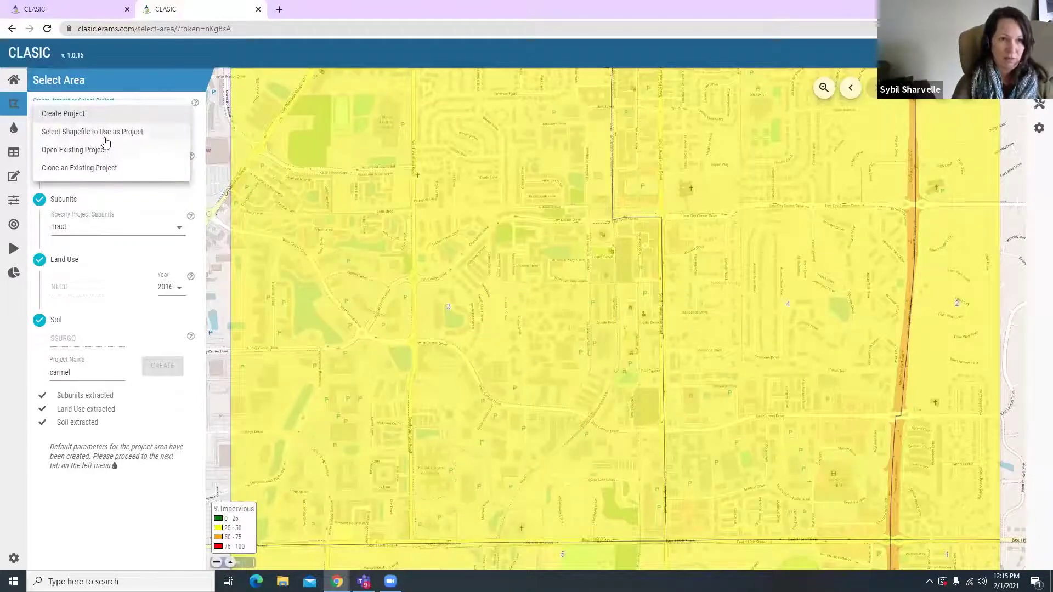
{"action": "left_click", "coordinate": [87, 510]}
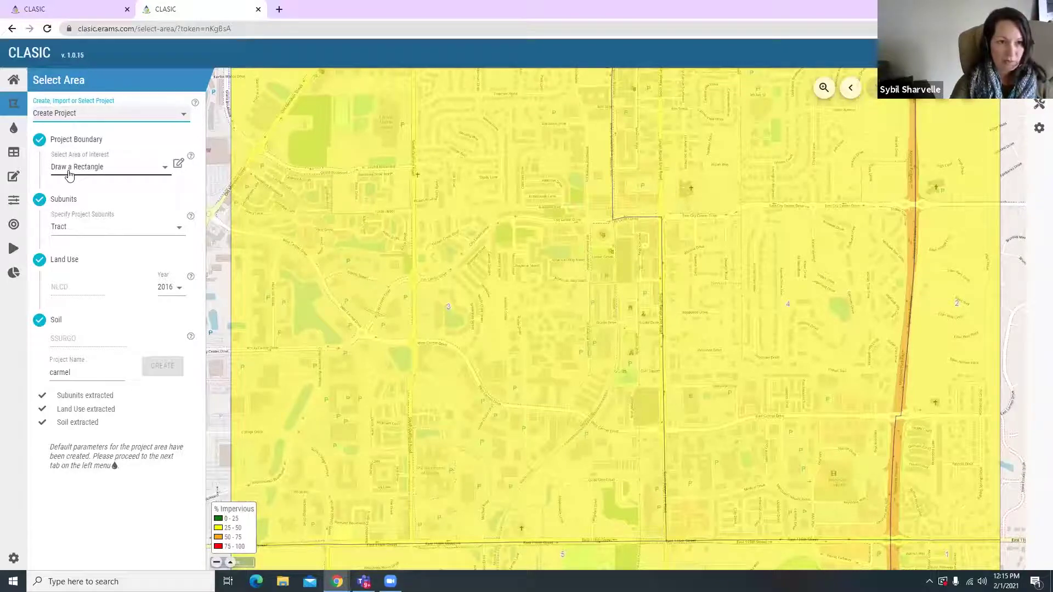
Step: Use INDIANAPOLIS ZOO as the precipitation station in the project's climate data
{"action": "left_click", "coordinate": [16, 135]}
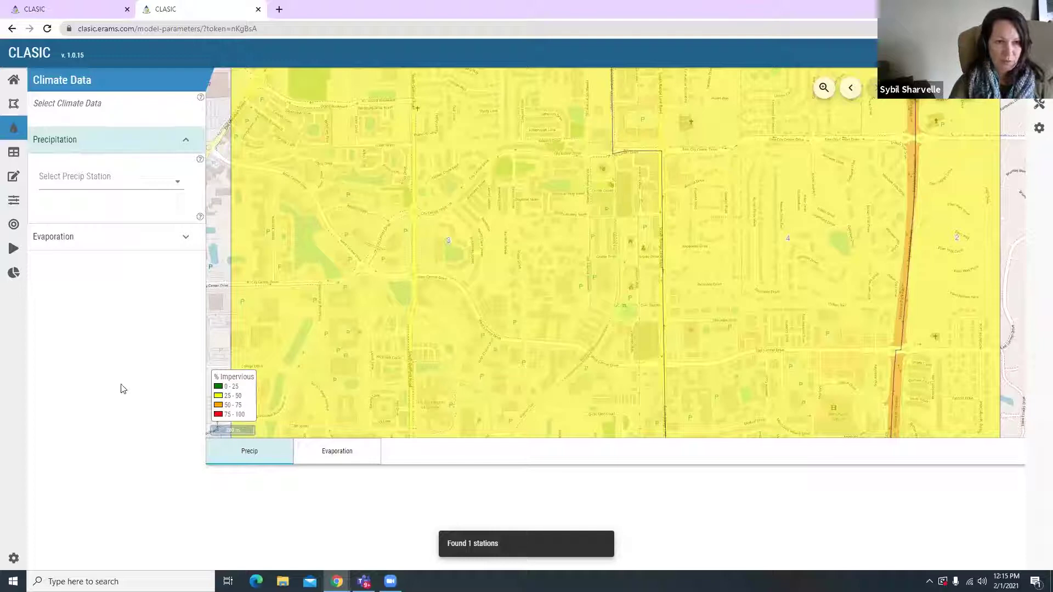
{"action": "left_click", "coordinate": [178, 185]}
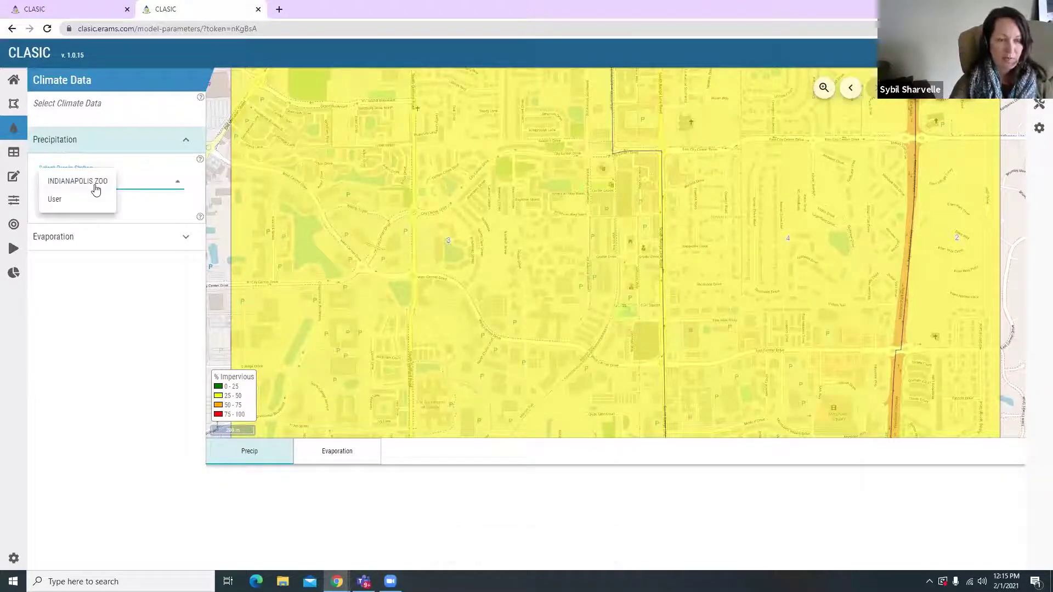
{"action": "left_click", "coordinate": [940, 99]}
{"action": "left_click", "coordinate": [940, 100]}
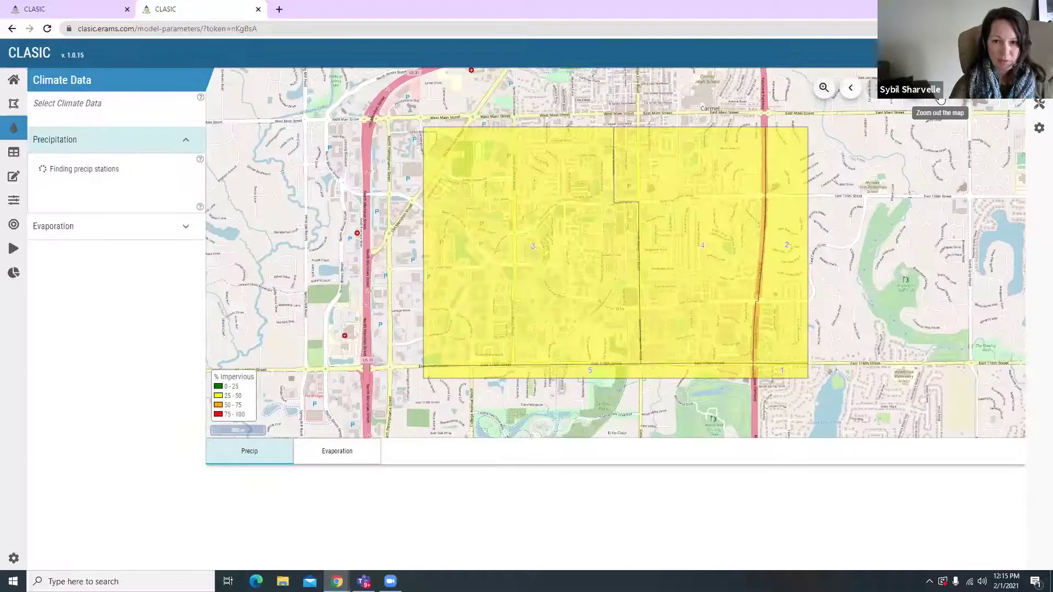
{"action": "left_click", "coordinate": [940, 100]}
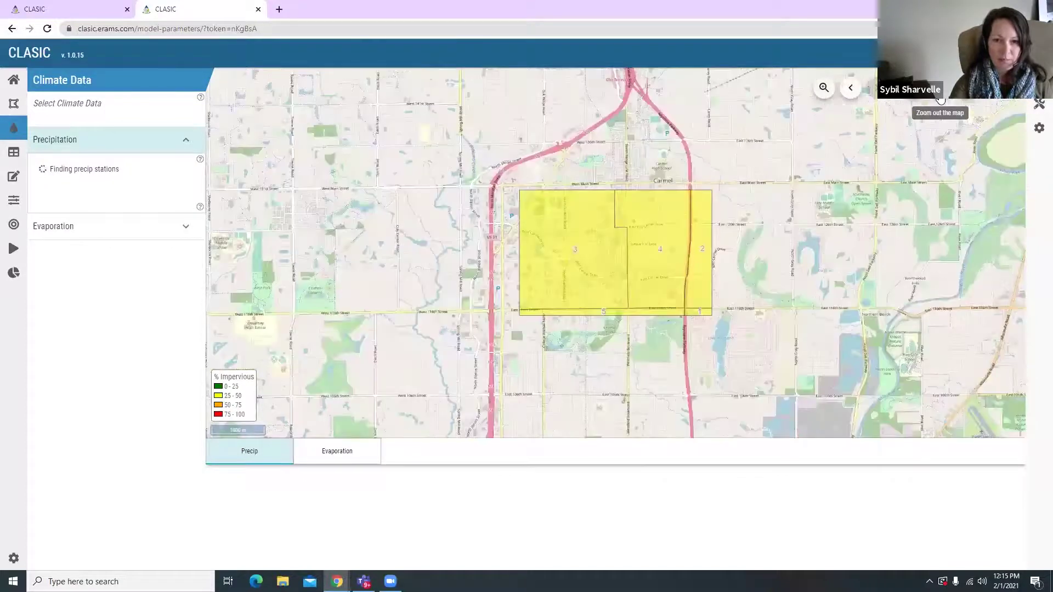
{"action": "left_click", "coordinate": [940, 100]}
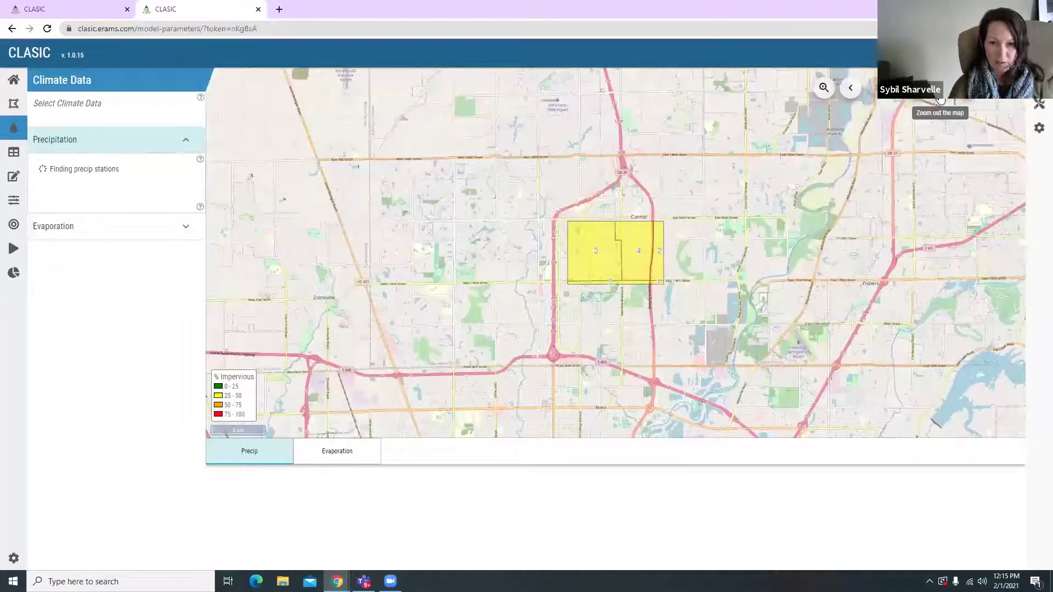
{"action": "left_click", "coordinate": [941, 100]}
{"action": "left_click", "coordinate": [939, 99]}
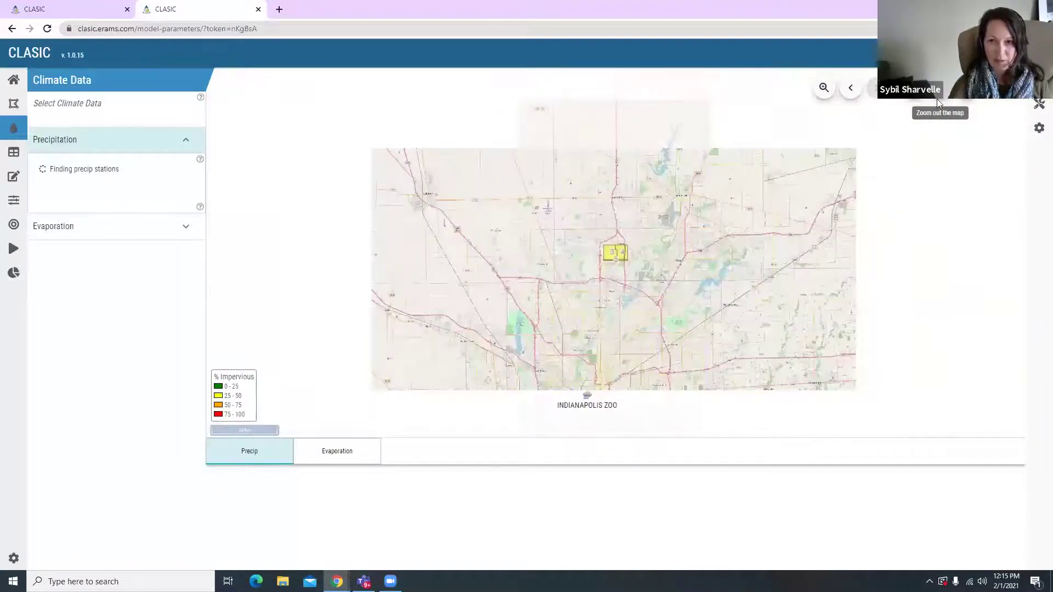
{"action": "left_click", "coordinate": [915, 99]}
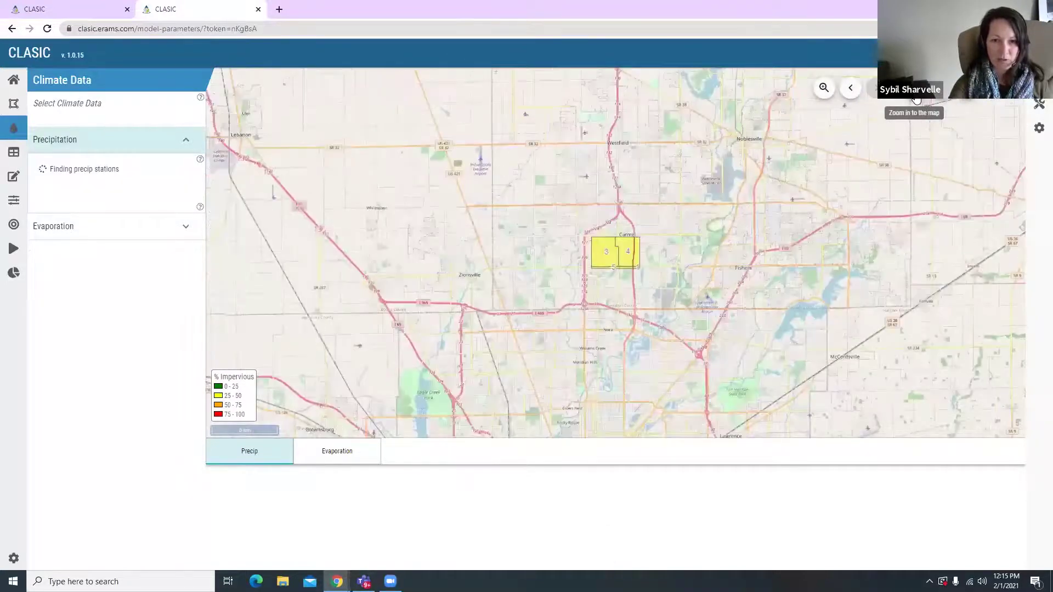
{"action": "left_click", "coordinate": [916, 98]}
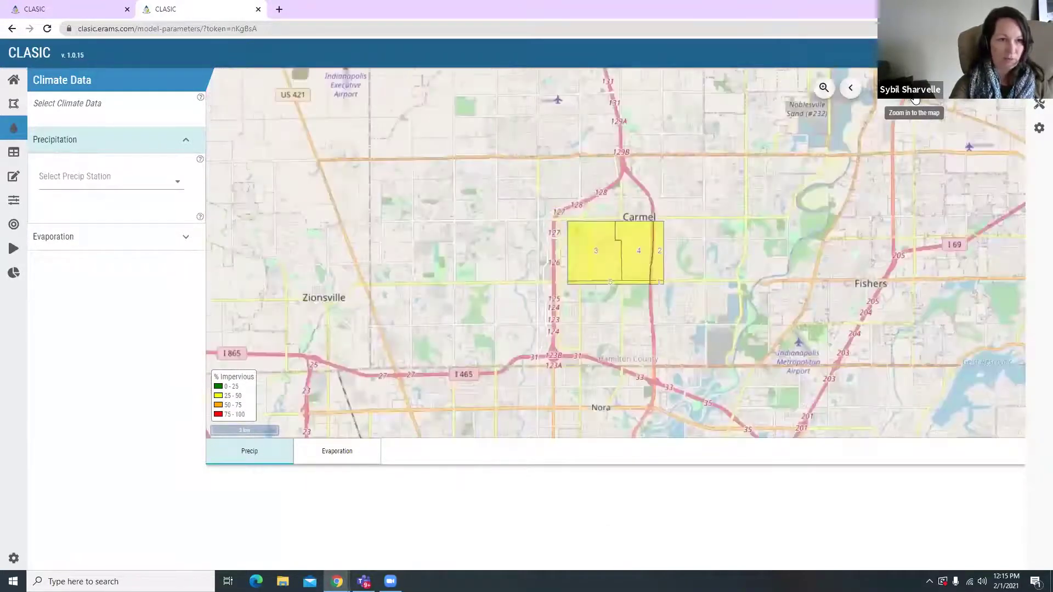
{"action": "left_click", "coordinate": [131, 192]}
{"action": "left_click", "coordinate": [105, 182]}
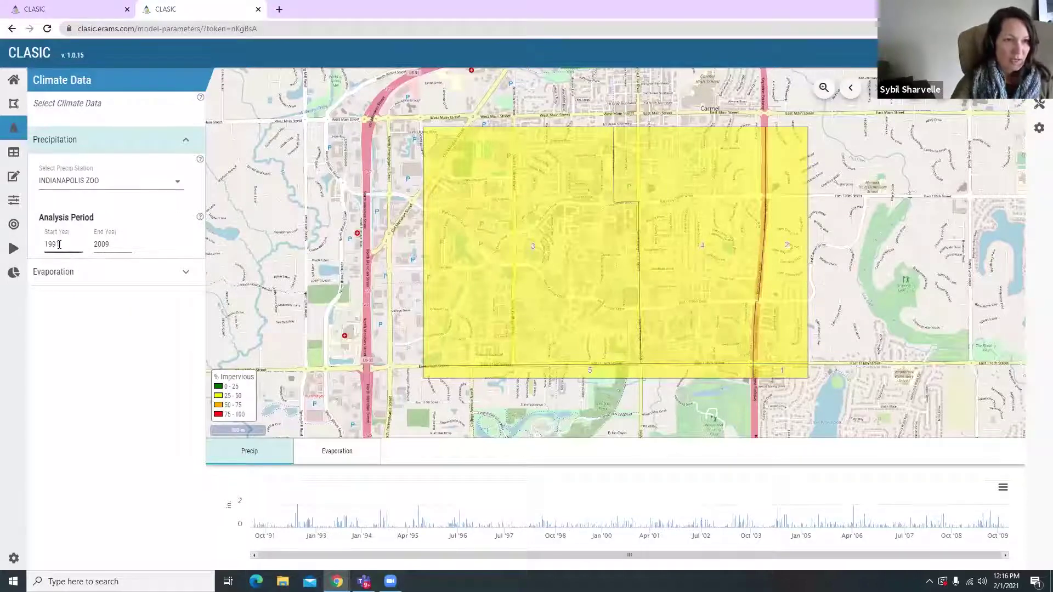
Step: Set the start year of the precipitation analysis period to 2004
{"action": "left_click", "coordinate": [62, 243]}
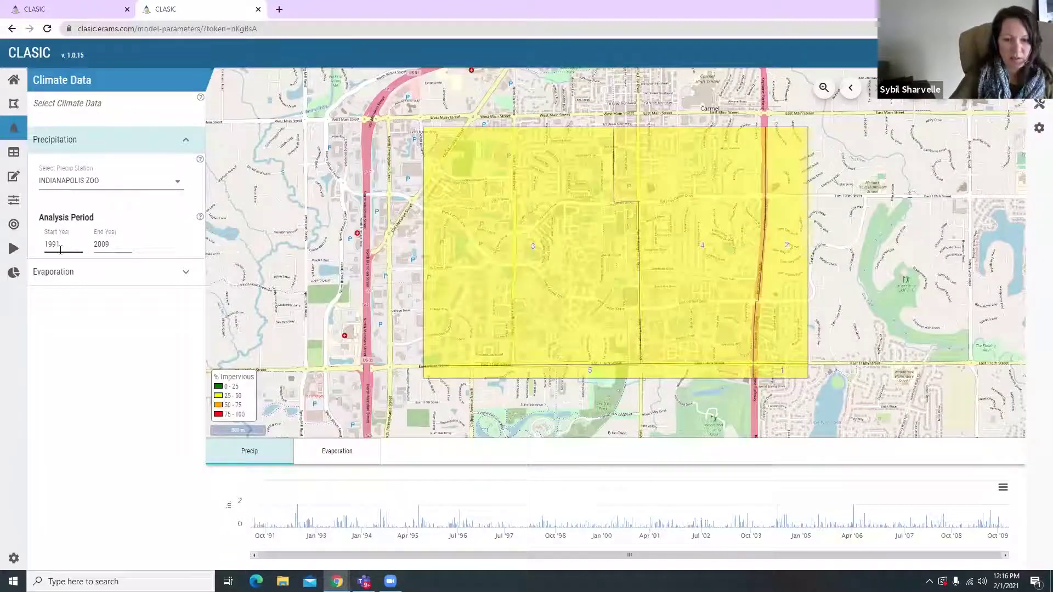
{"action": "left_click_drag", "start_coordinate": [63, 243], "coordinate": [36, 245]}
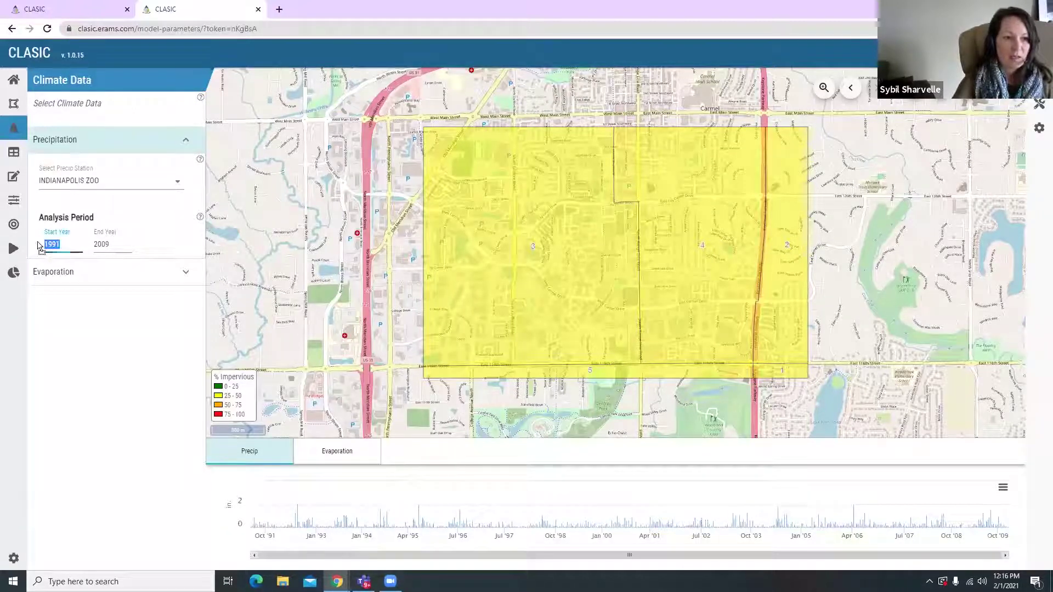
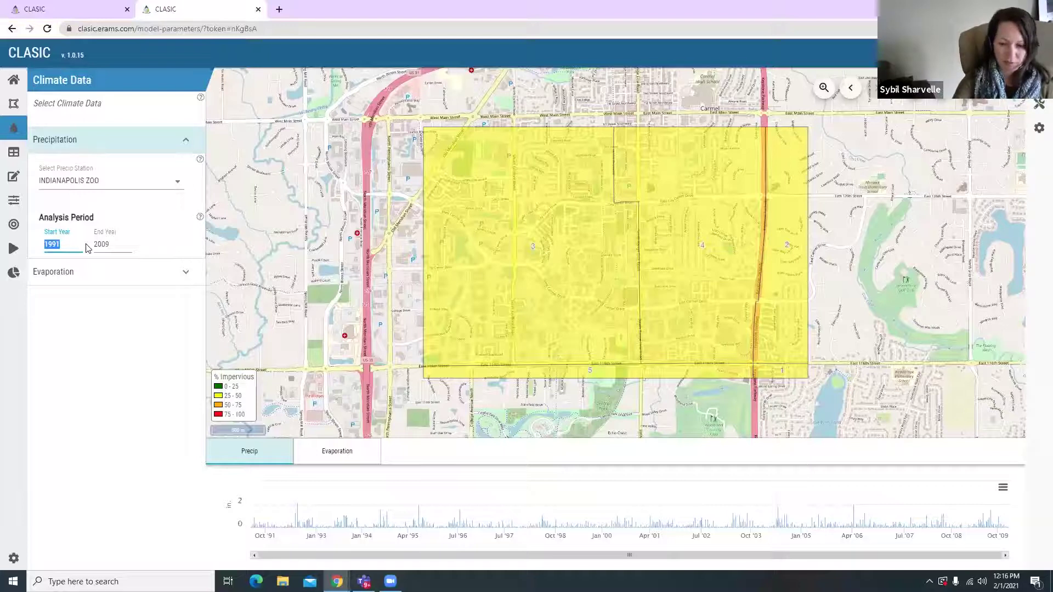
{"action": "type", "text": "2004"}
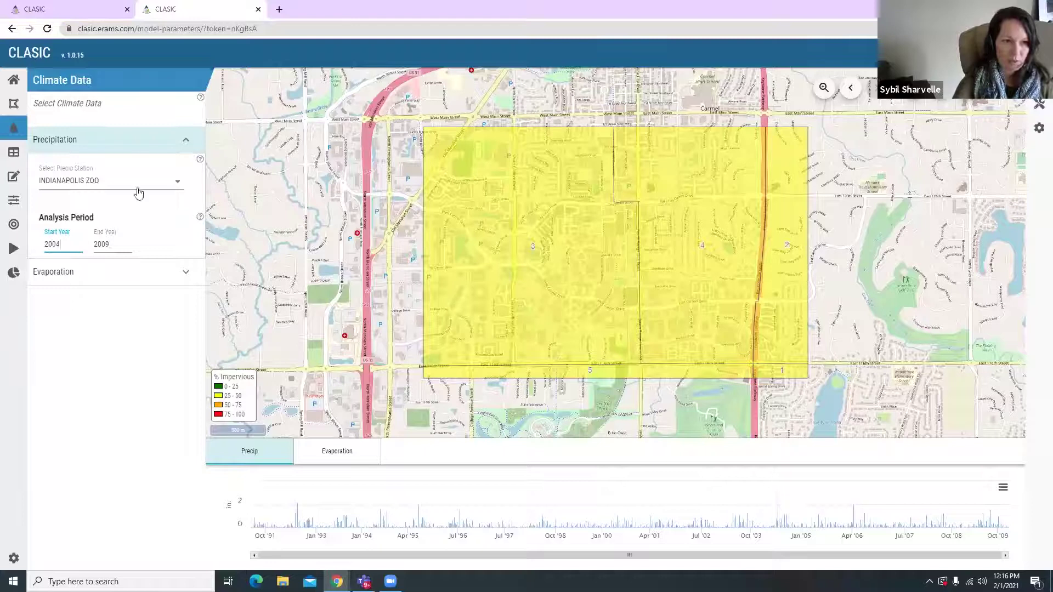
Step: Choose CARMEL 3 E as the evaporation station for the climate data
{"action": "left_click", "coordinate": [185, 275]}
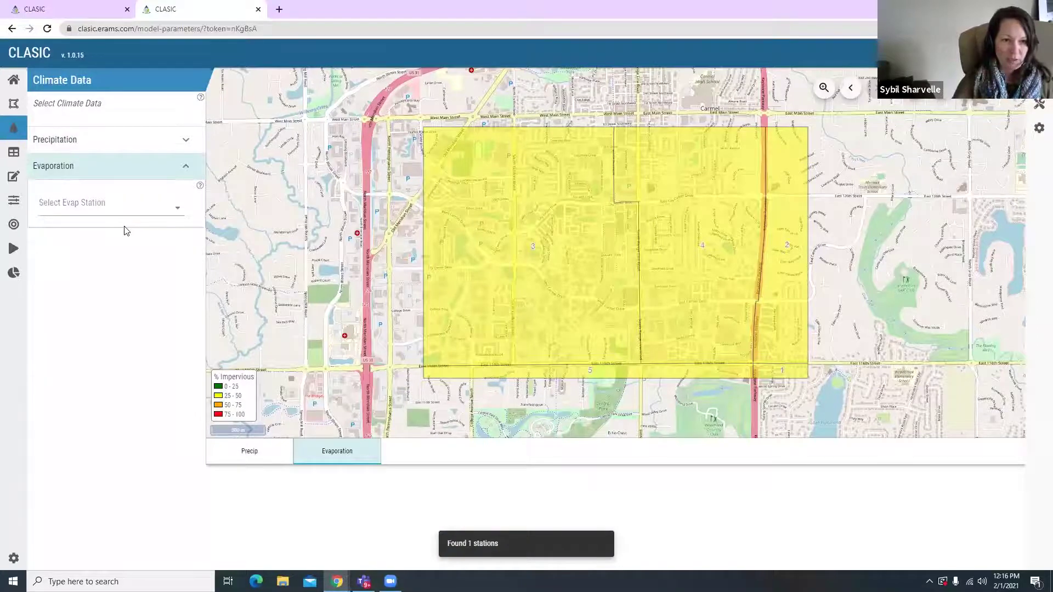
{"action": "left_click", "coordinate": [165, 209]}
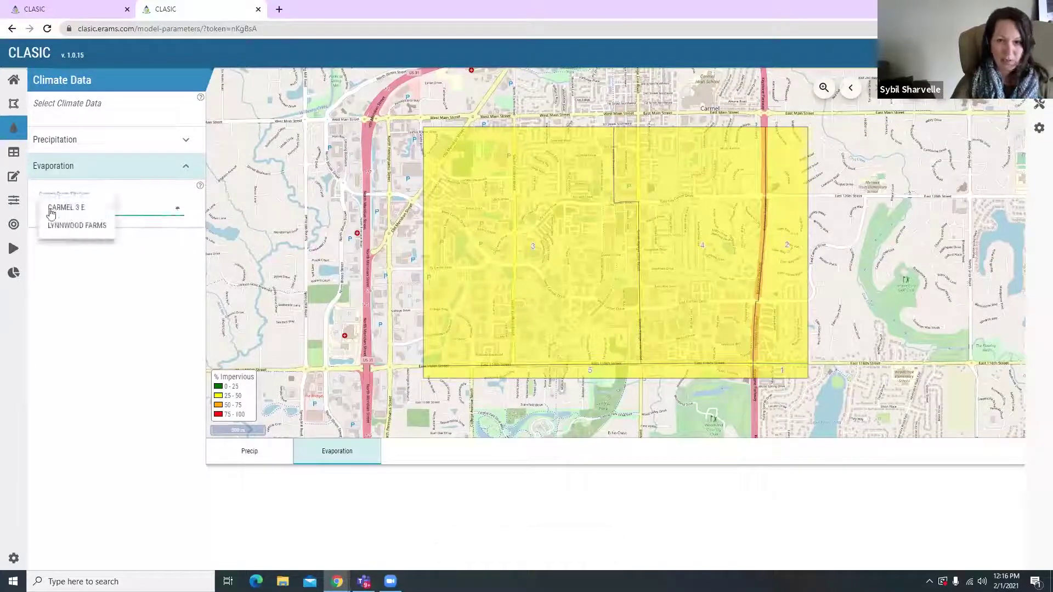
{"action": "left_click", "coordinate": [51, 210]}
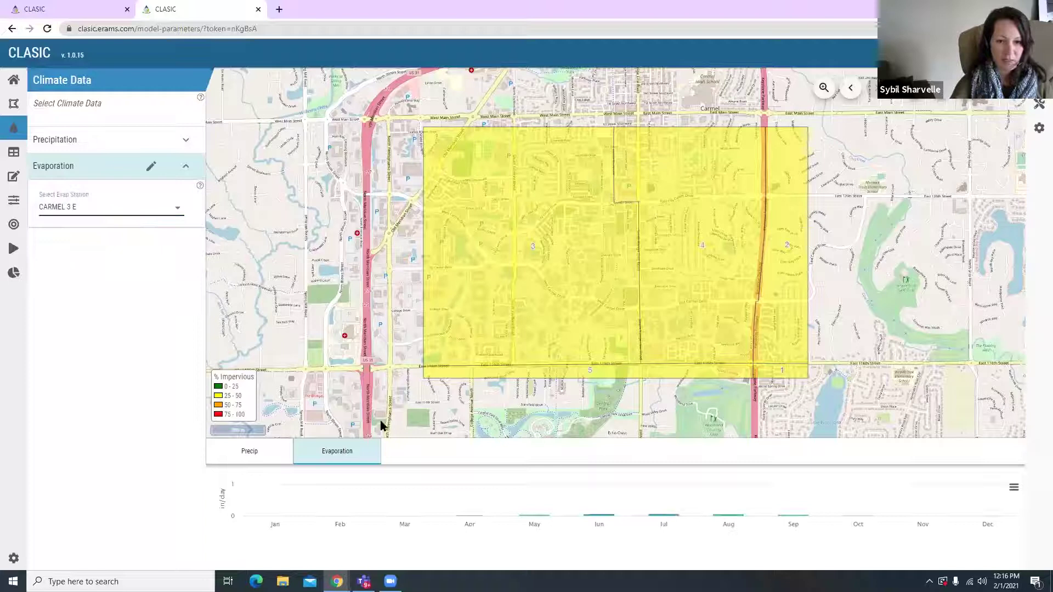
Step: Try June evaporation rates of 1 and 0.25 in/day for the selected station, and discard the edit
{"action": "left_click", "coordinate": [150, 171]}
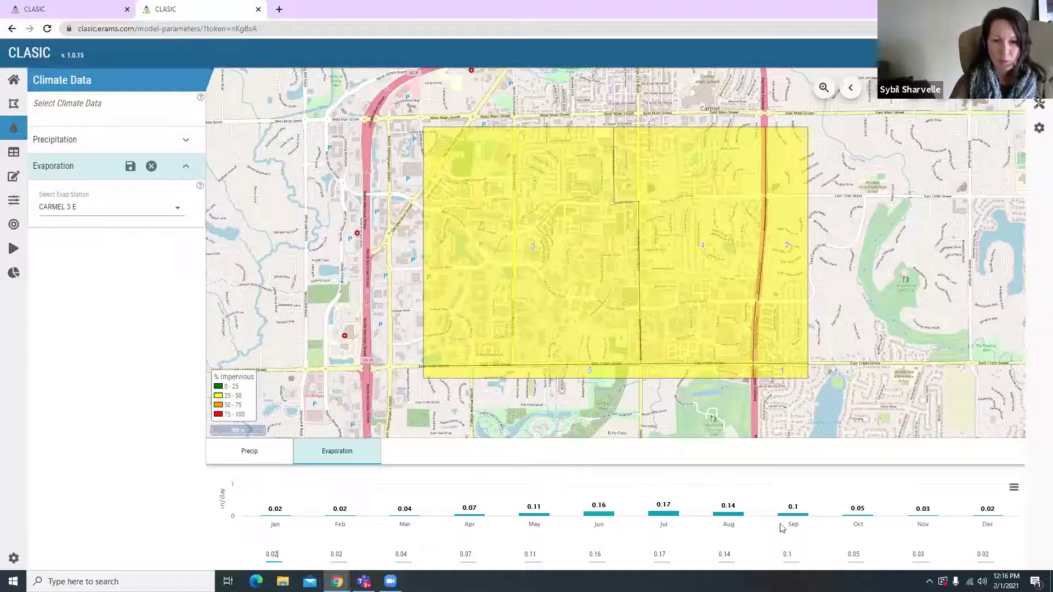
{"action": "left_click", "coordinate": [602, 555]}
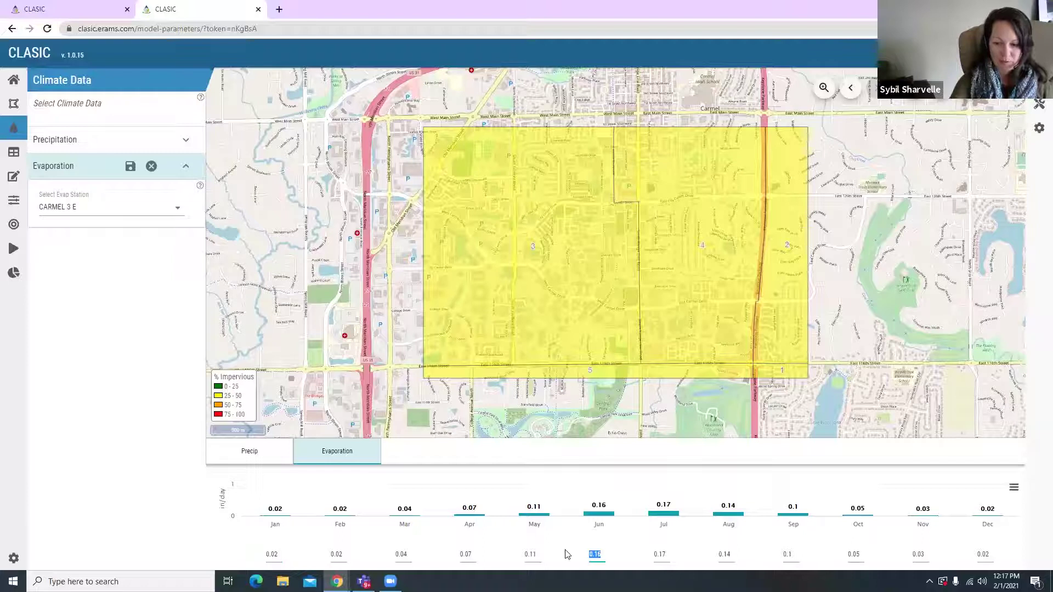
{"action": "type", "text": "1"}
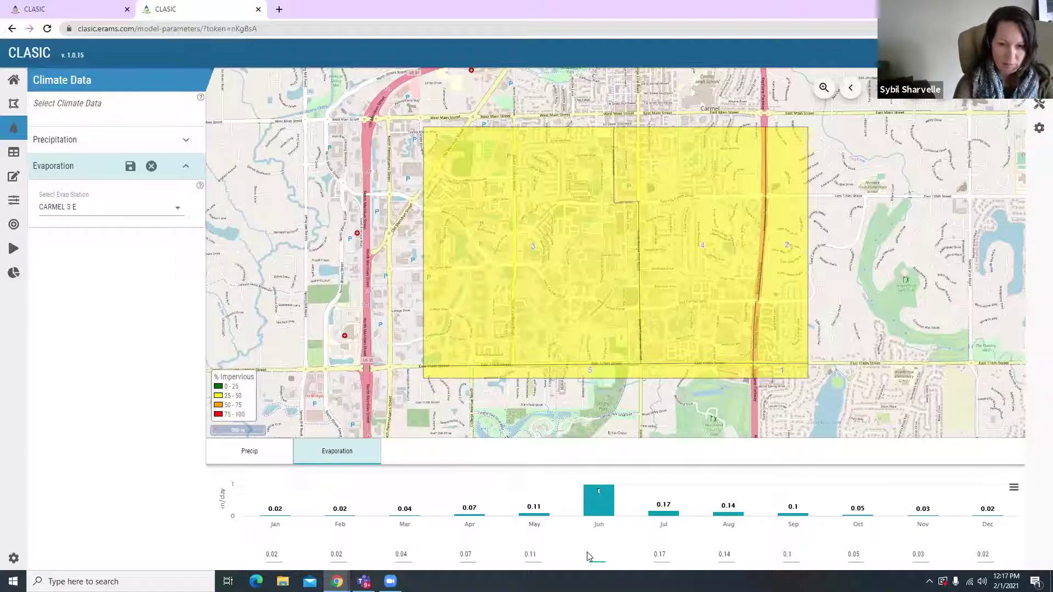
{"action": "type", "text": "0.25"}
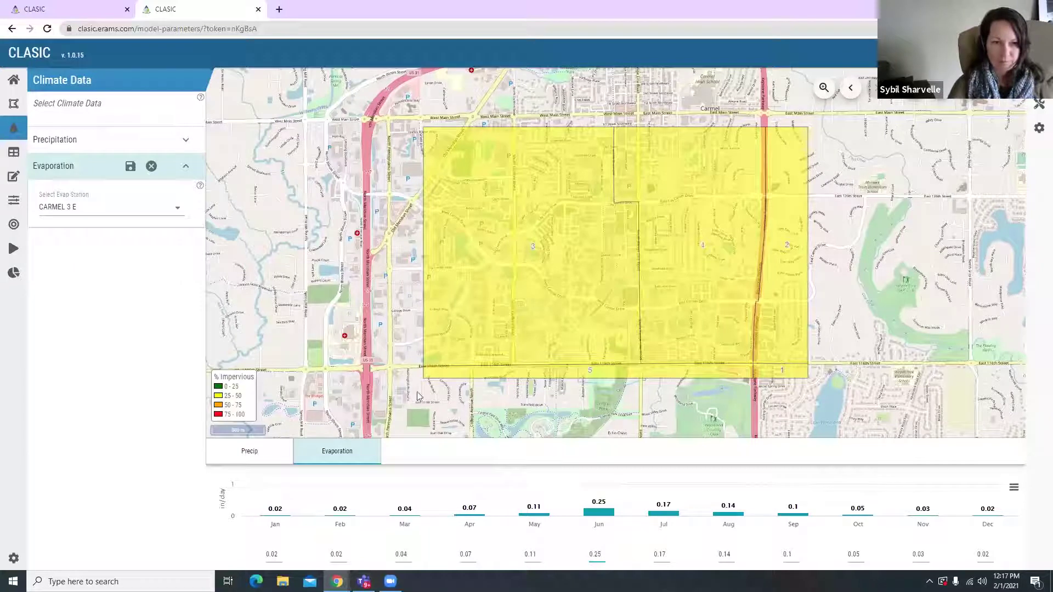
{"action": "left_click", "coordinate": [151, 171]}
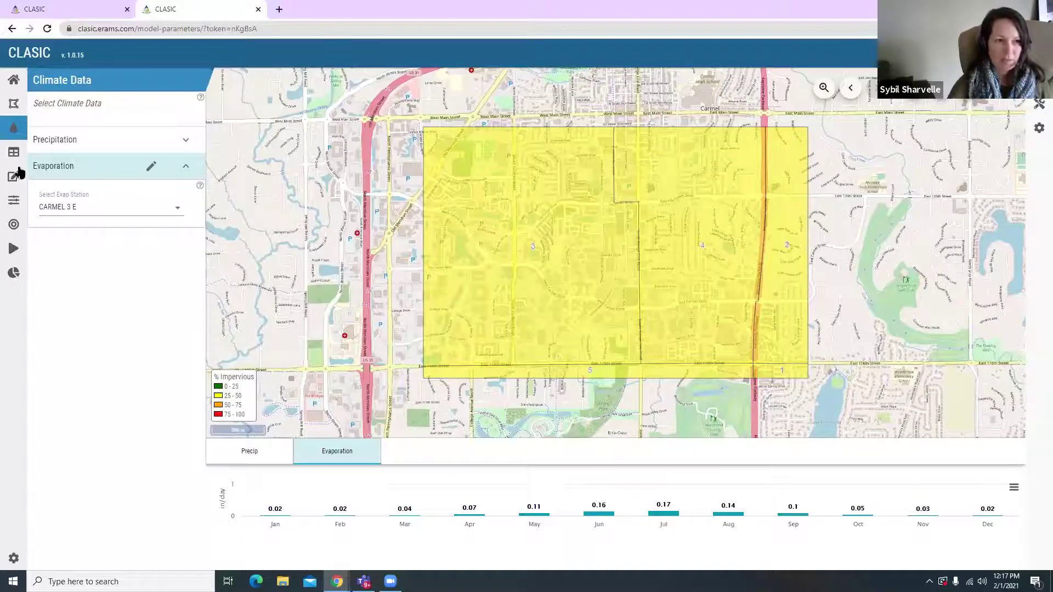
Step: Review the editable model defaults for subunits, water quality, overland flow length, infiltration, technology effluent and lifecycle cost
{"action": "left_click", "coordinate": [14, 152]}
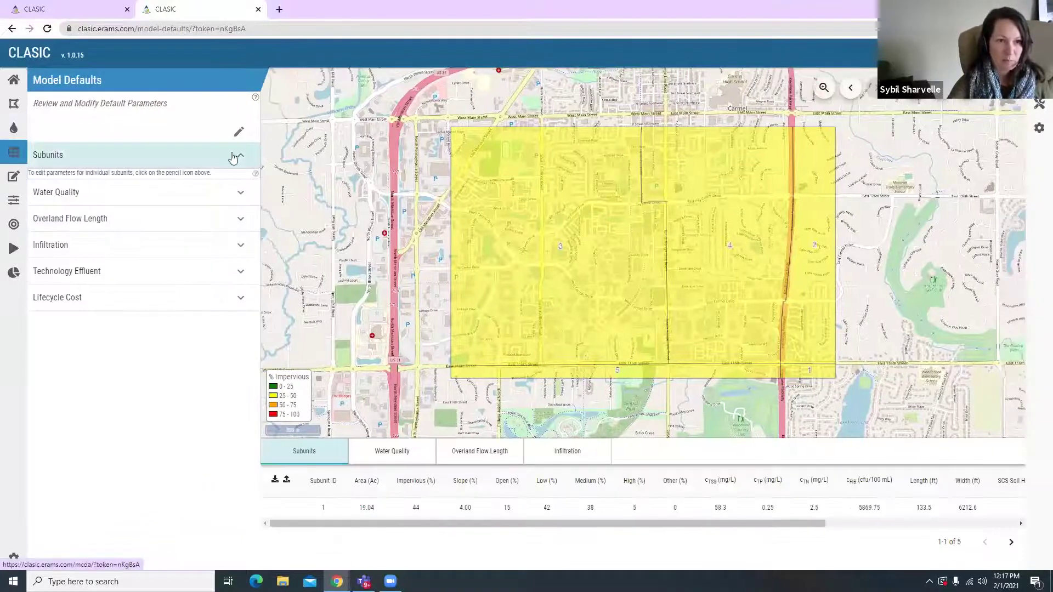
{"action": "left_click", "coordinate": [239, 132]}
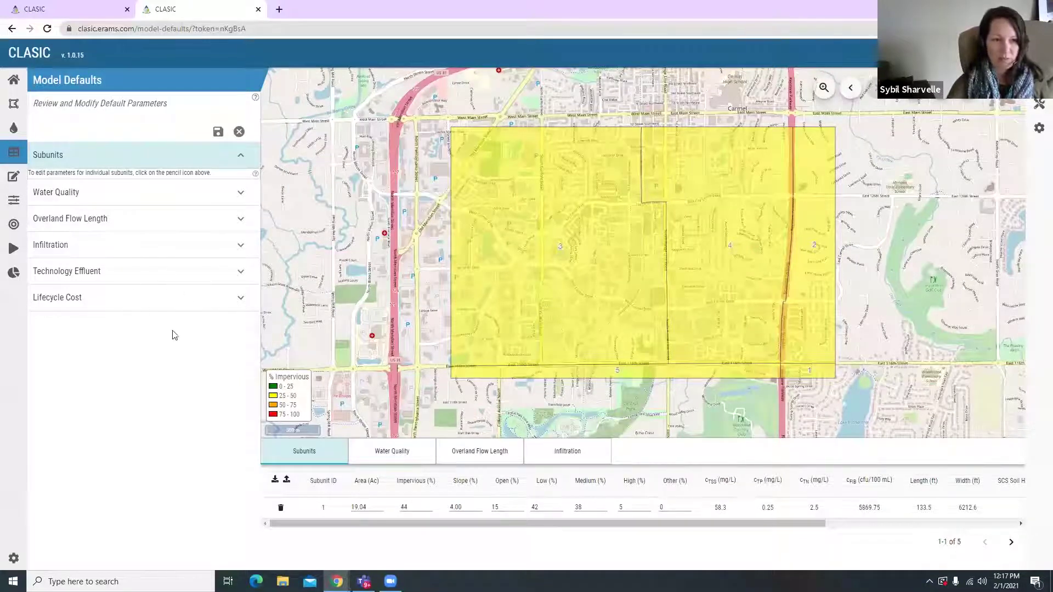
{"action": "left_click", "coordinate": [240, 196]}
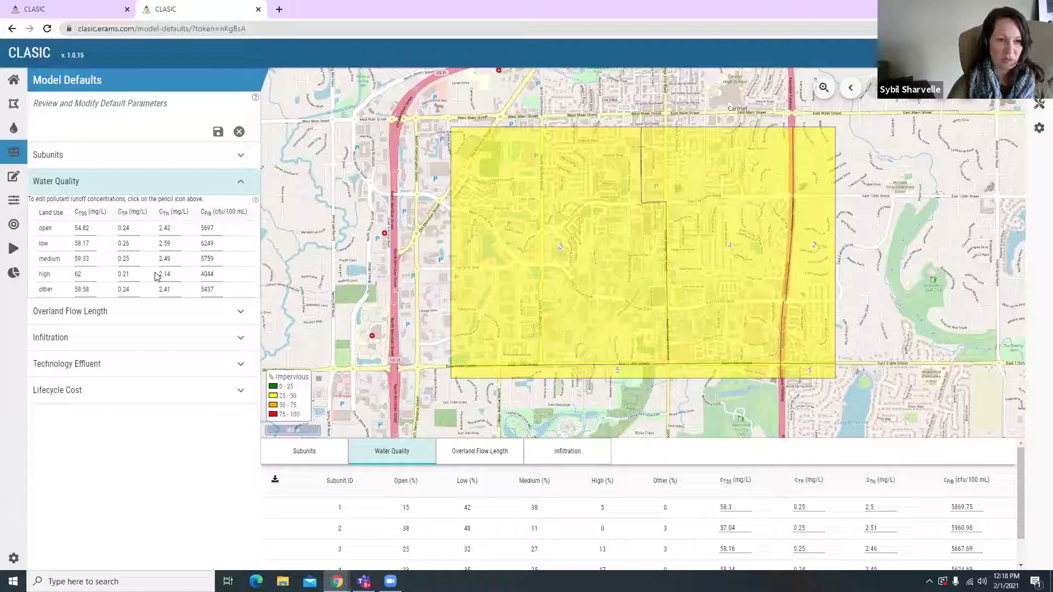
{"action": "left_click", "coordinate": [242, 314]}
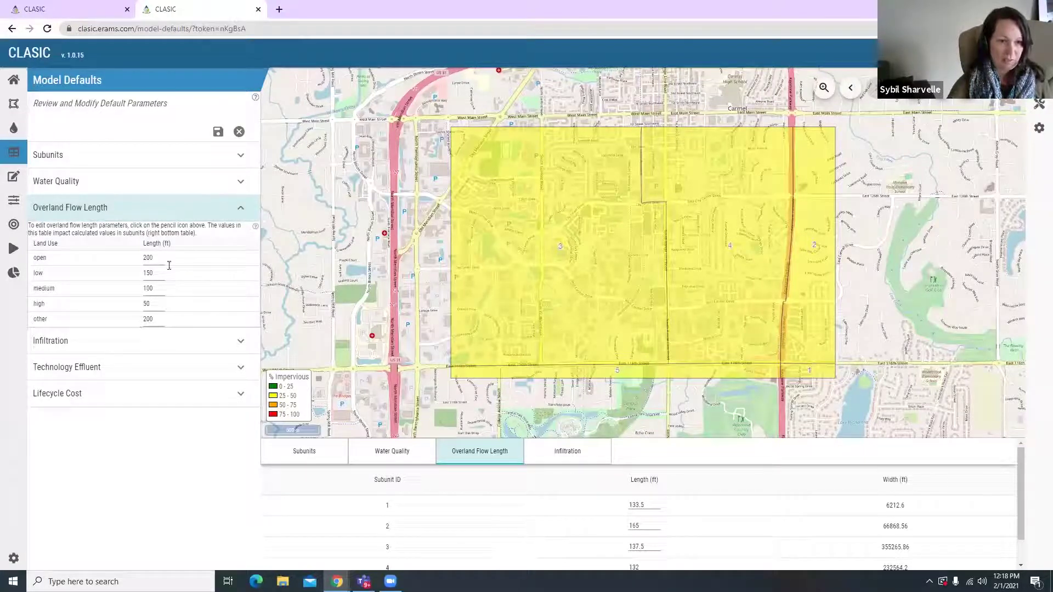
{"action": "left_click", "coordinate": [242, 344]}
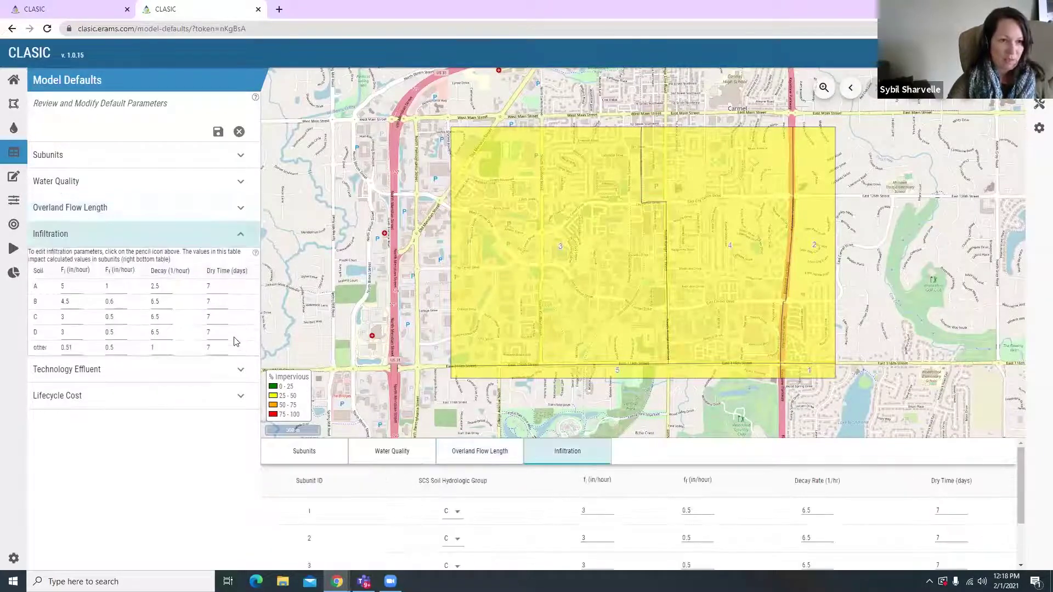
{"action": "left_click", "coordinate": [239, 373]}
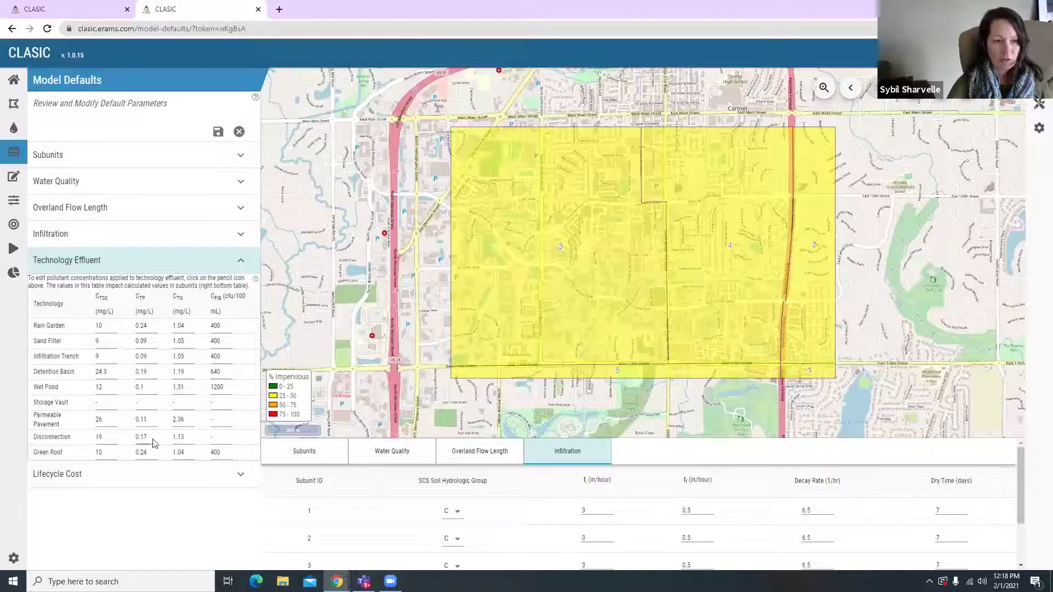
{"action": "left_click", "coordinate": [240, 480]}
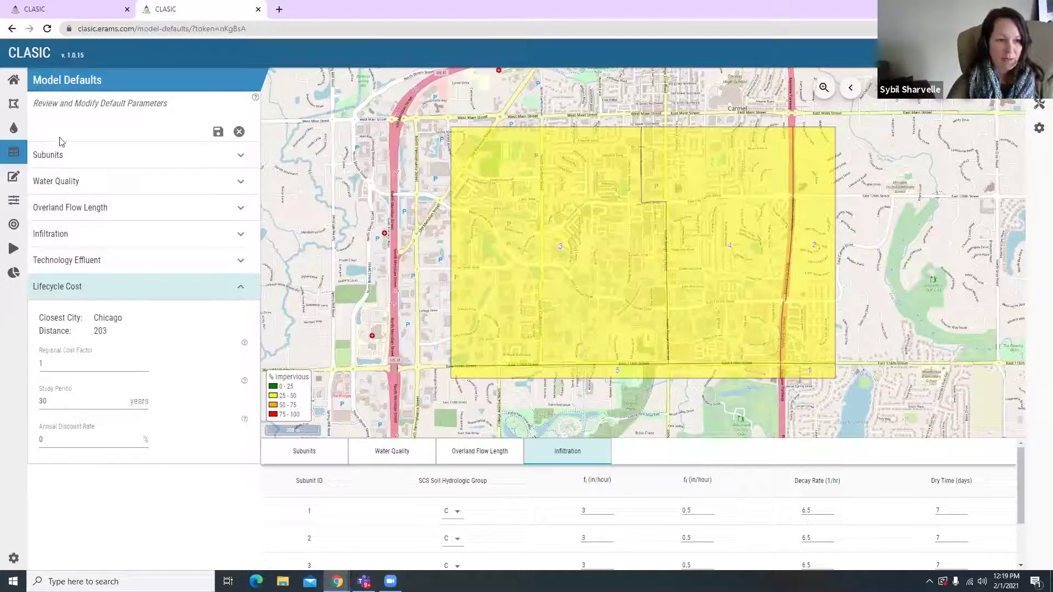
Step: Check which options the Baseline scenario offers in Build Scenarios, and return to the scenario list
{"action": "left_click", "coordinate": [13, 178]}
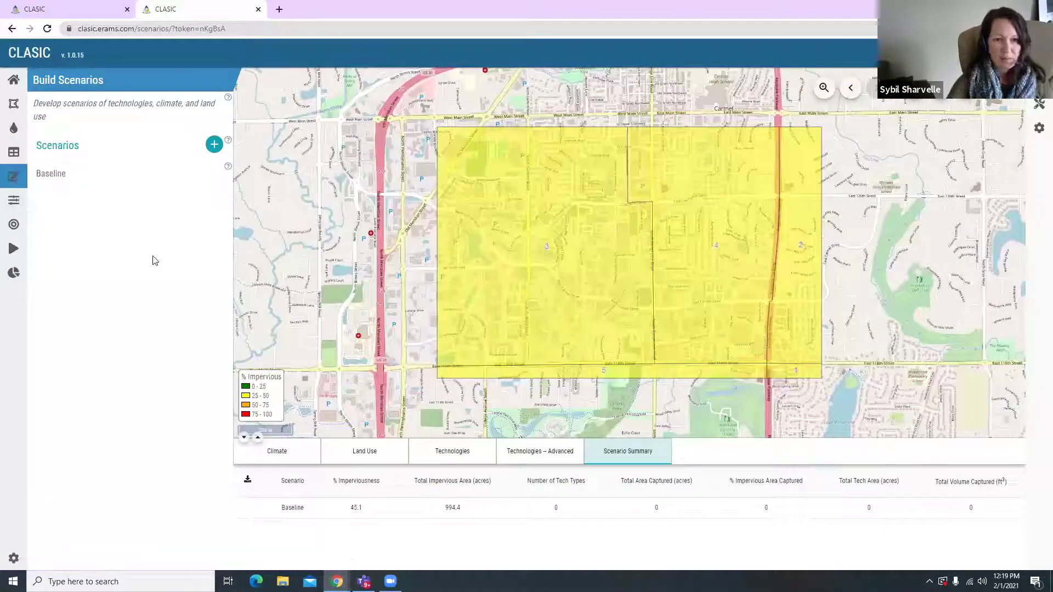
{"action": "left_click", "coordinate": [90, 187]}
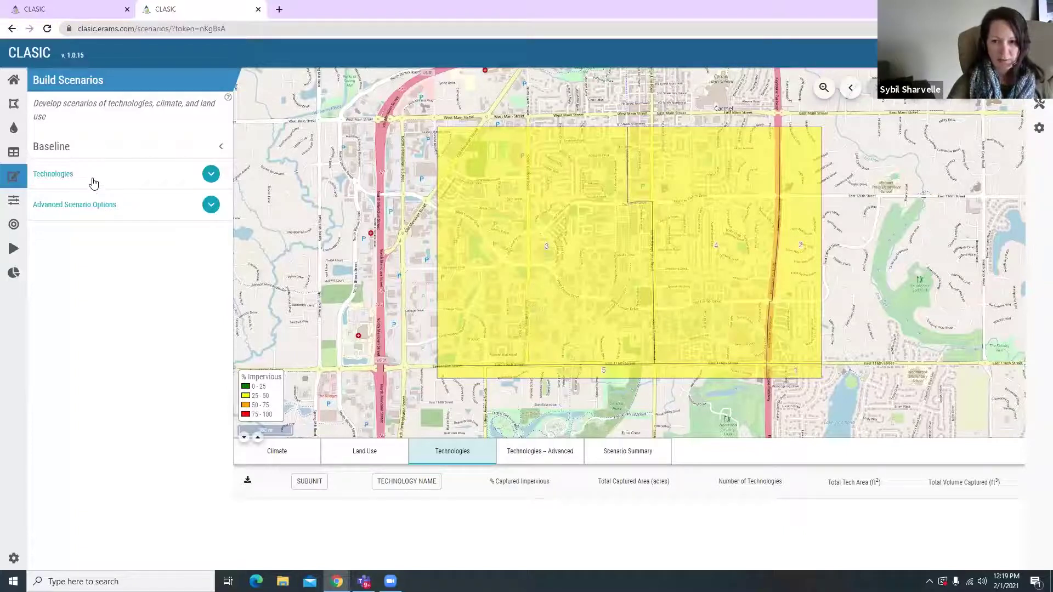
{"action": "left_click", "coordinate": [222, 149]}
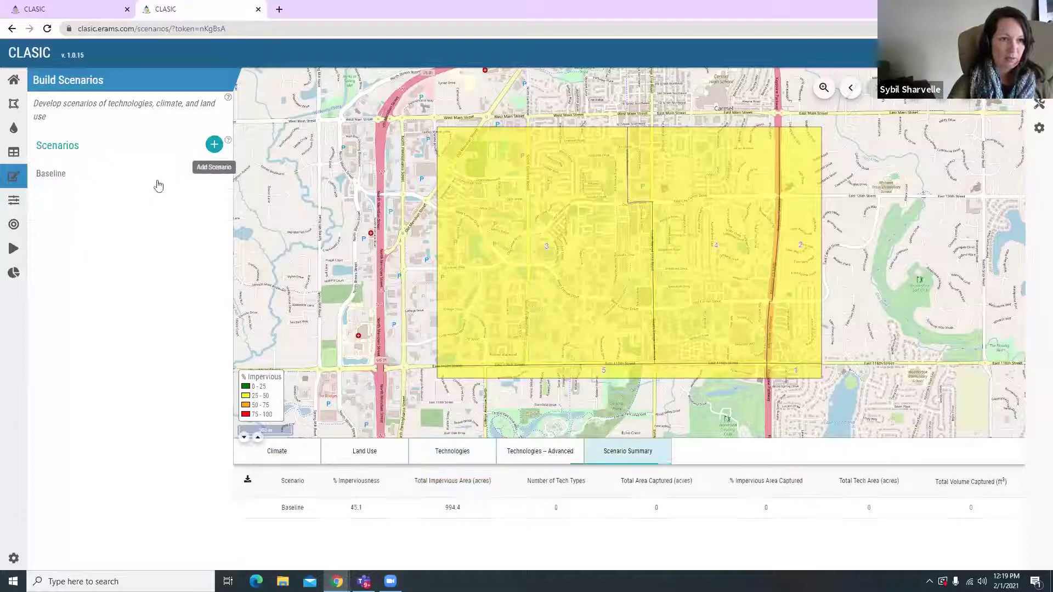
Step: Add a new scenario named rain gardens and open it for configuration
{"action": "left_click", "coordinate": [213, 145]}
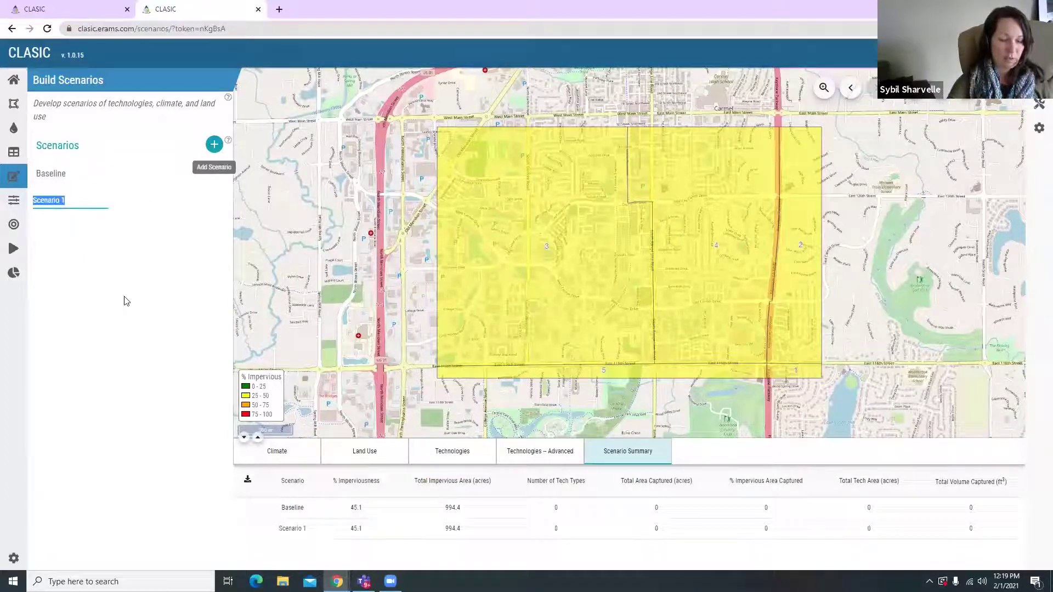
{"action": "type", "text": "rain "}
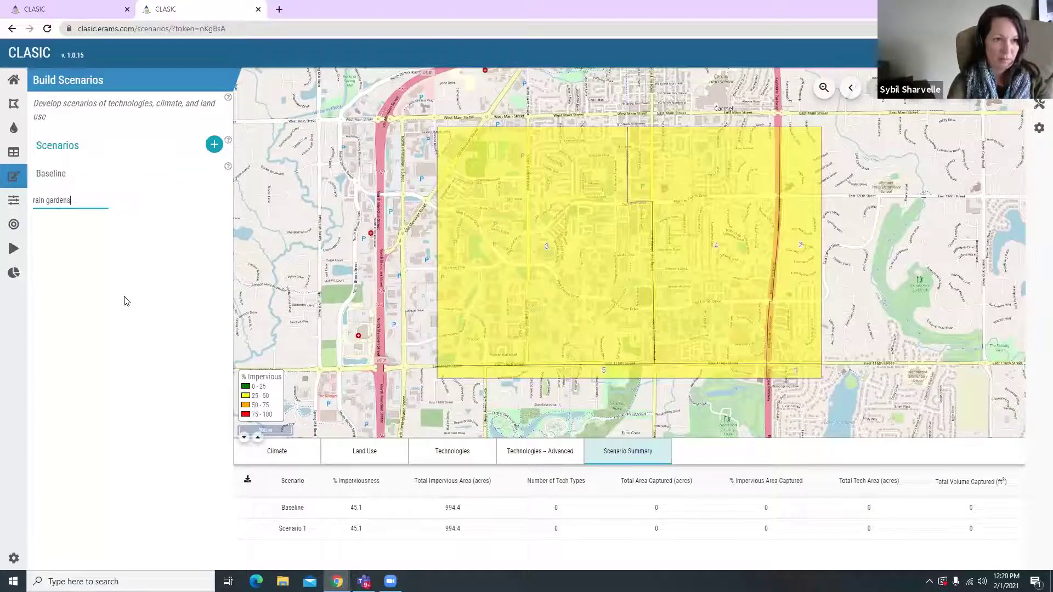
{"action": "type", "text": "gardens"}
{"action": "key", "text": "Return"}
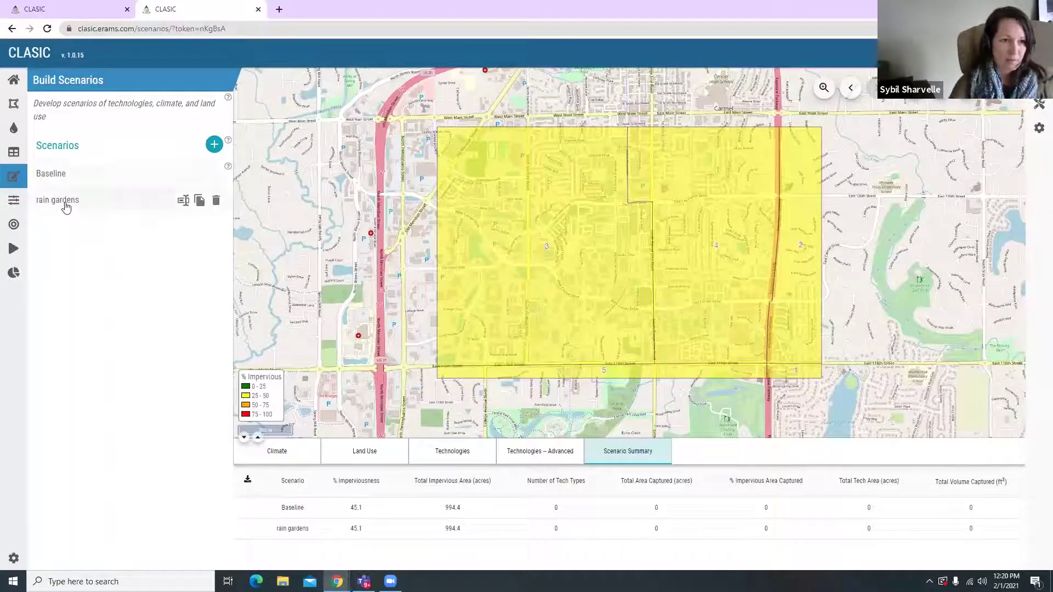
{"action": "left_click", "coordinate": [66, 203]}
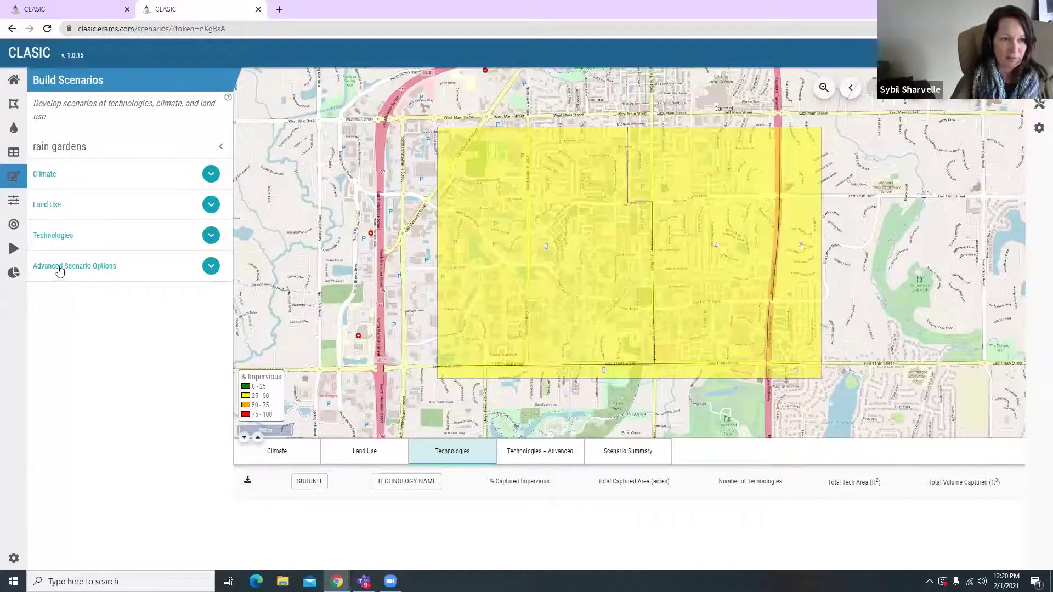
Step: Review the climate change and land use options of the rain gardens scenario
{"action": "left_click", "coordinate": [210, 174]}
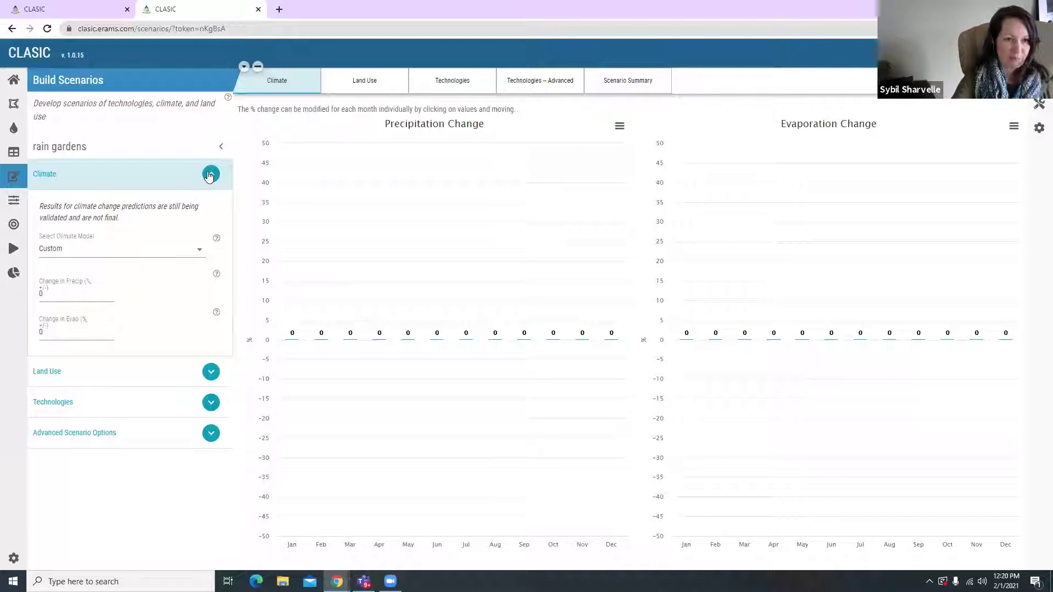
{"action": "left_click", "coordinate": [211, 373]}
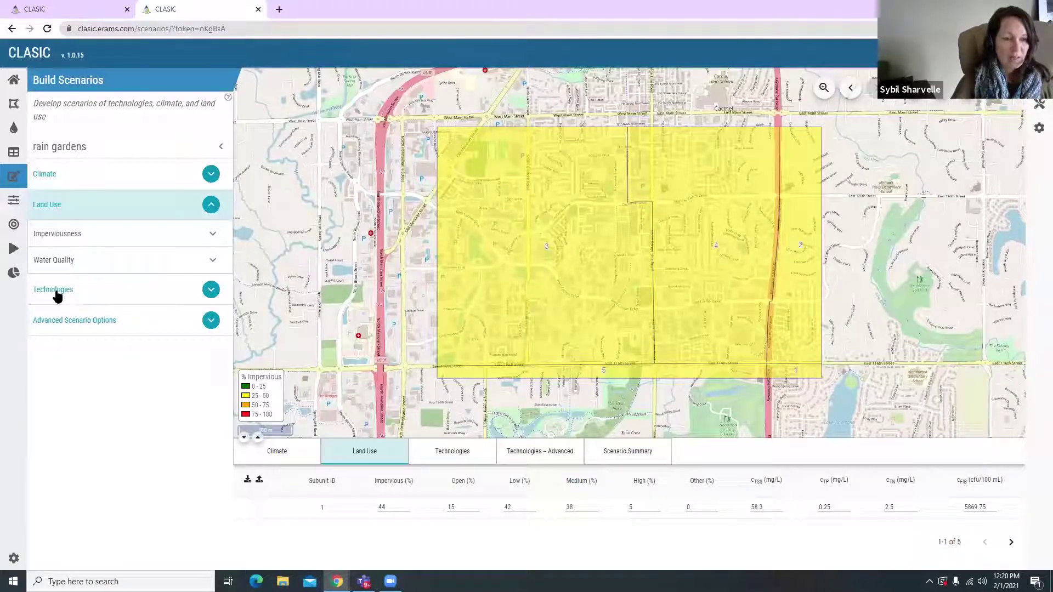
{"action": "left_click", "coordinate": [210, 205]}
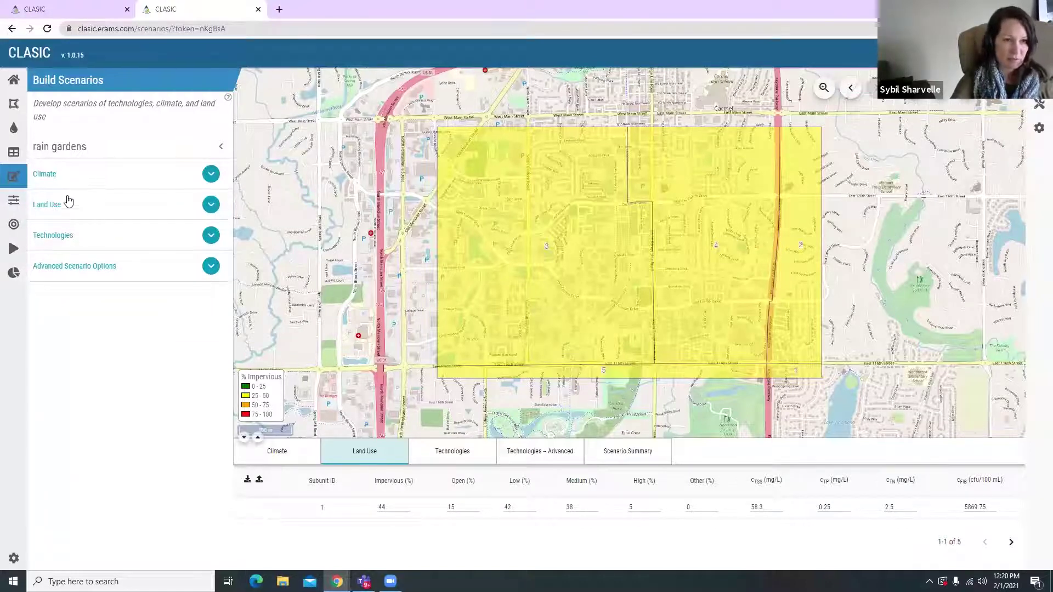
Step: Add a Rain Garden technology to the rain gardens scenario and set its class to Large
{"action": "left_click", "coordinate": [210, 235]}
{"action": "left_click", "coordinate": [183, 240]}
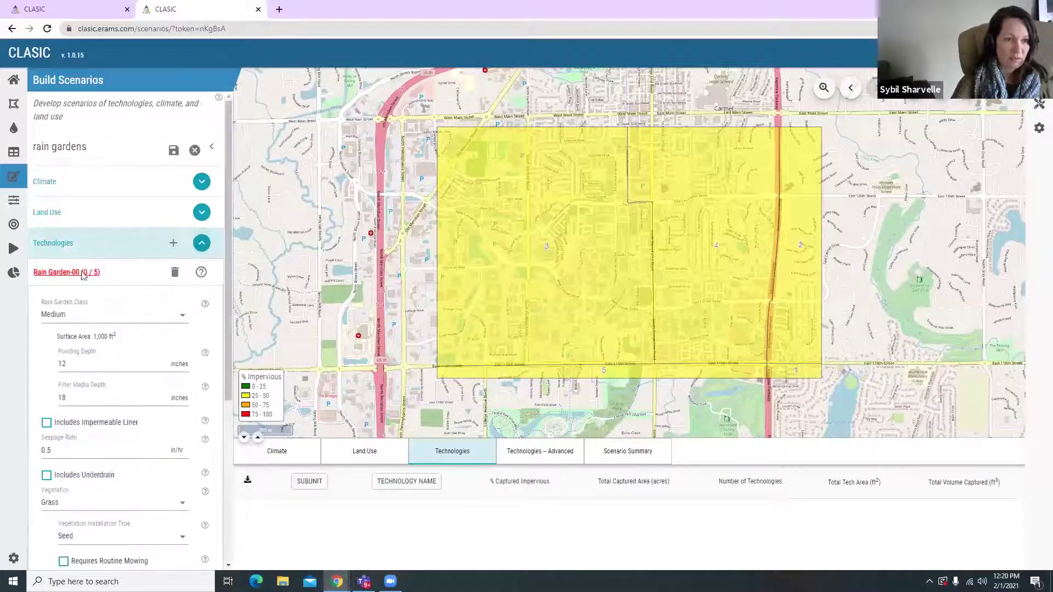
{"action": "left_click", "coordinate": [174, 243]}
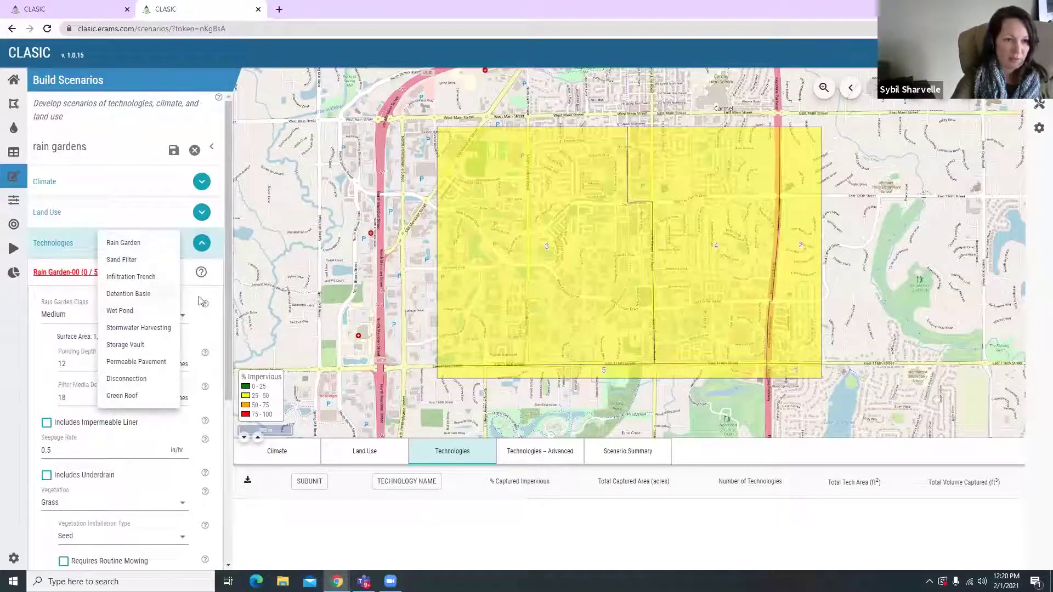
{"action": "left_click", "coordinate": [49, 325]}
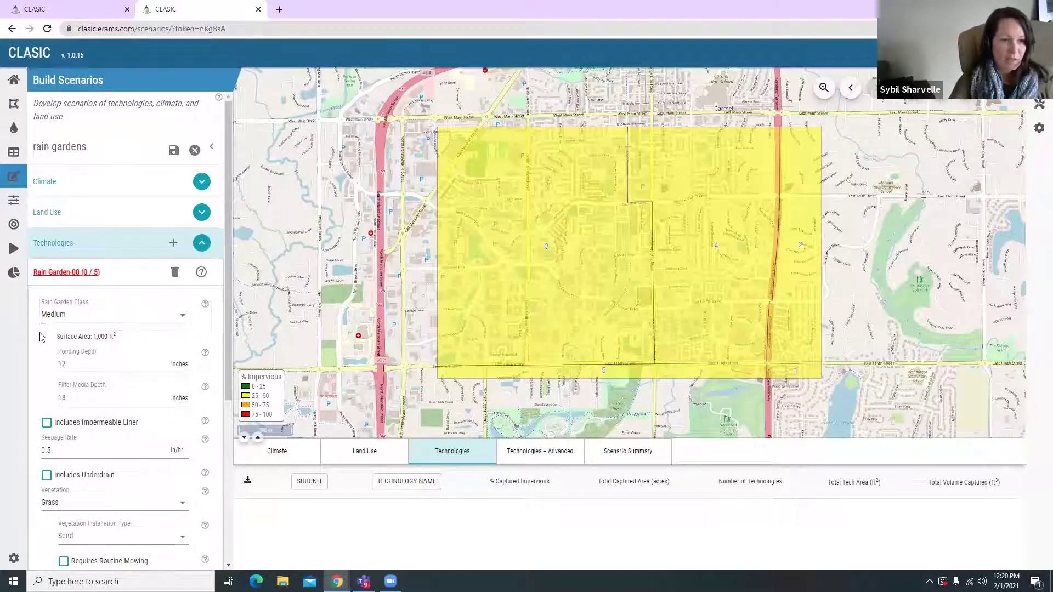
{"action": "left_click", "coordinate": [182, 321]}
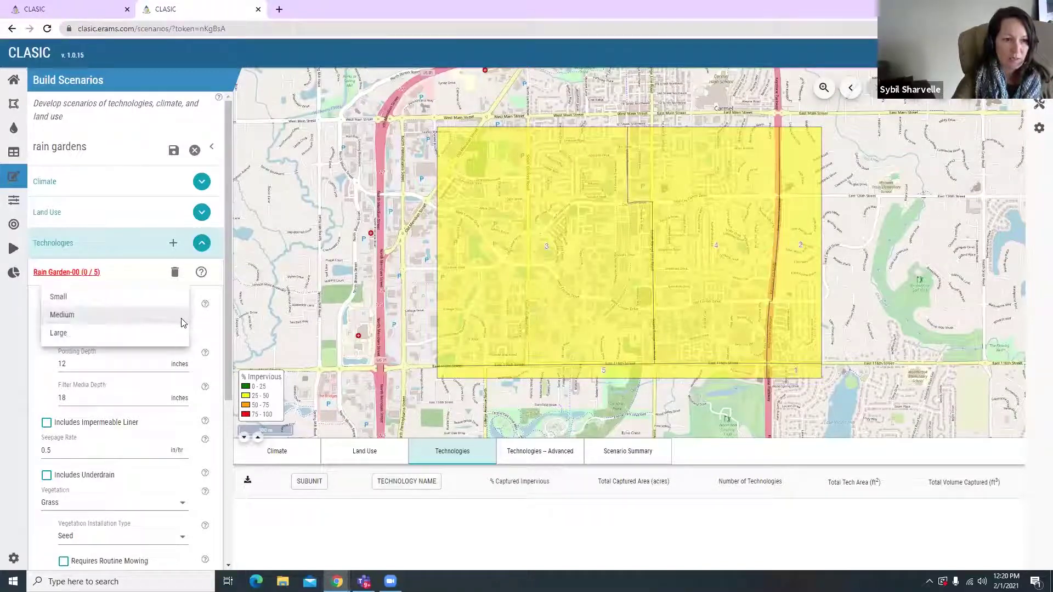
{"action": "left_click", "coordinate": [111, 336]}
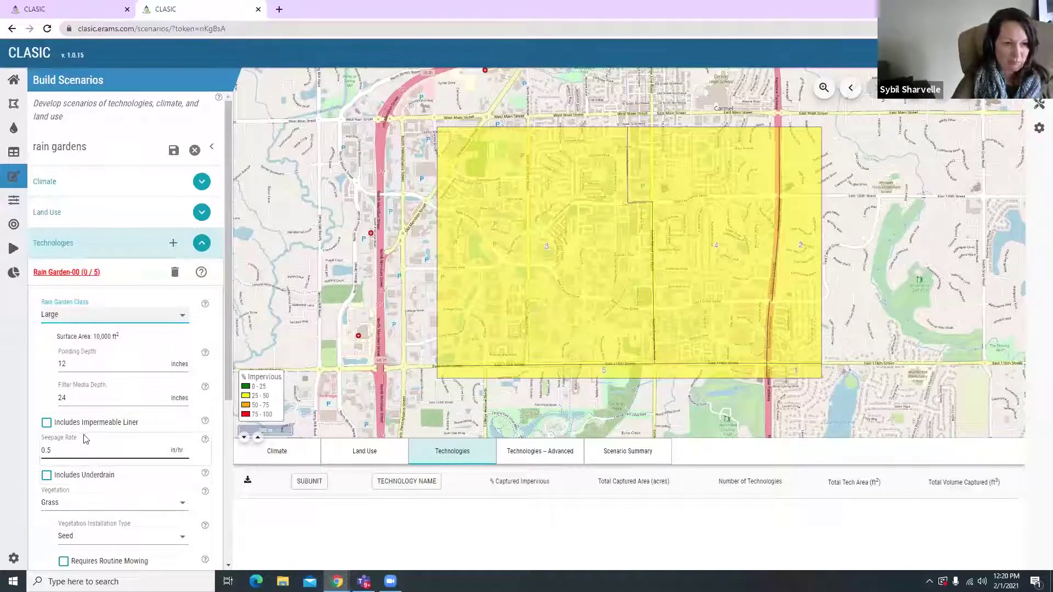
Step: Set the rain garden's vegetation installation type to Sod and require routine mowing with a 6-month mowing season
{"action": "scroll", "coordinate": [83, 437], "scroll_direction": "down", "scroll_amount": 1}
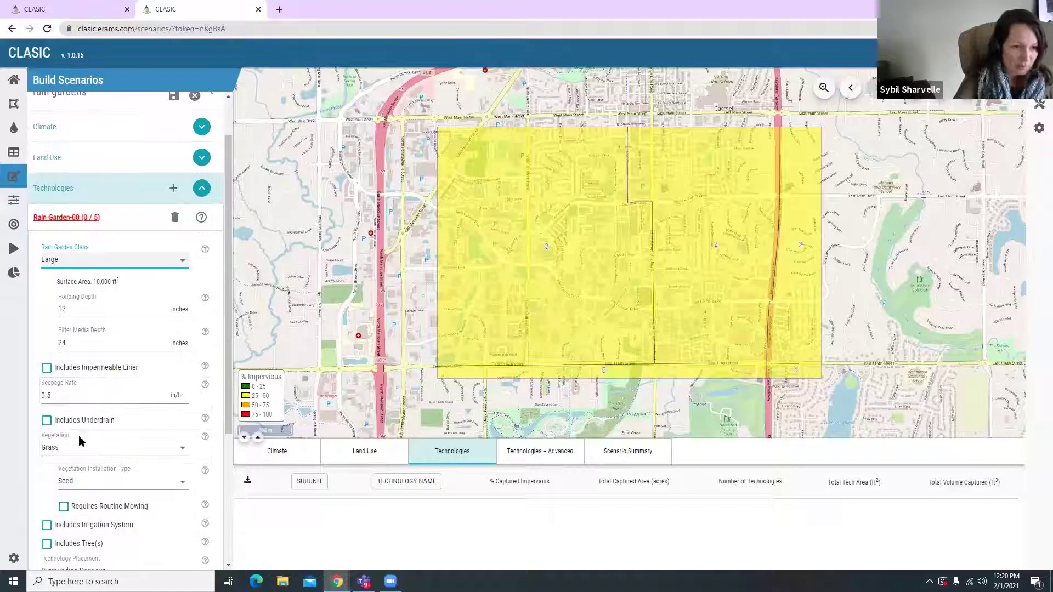
{"action": "scroll", "coordinate": [79, 439], "scroll_direction": "down", "scroll_amount": 1}
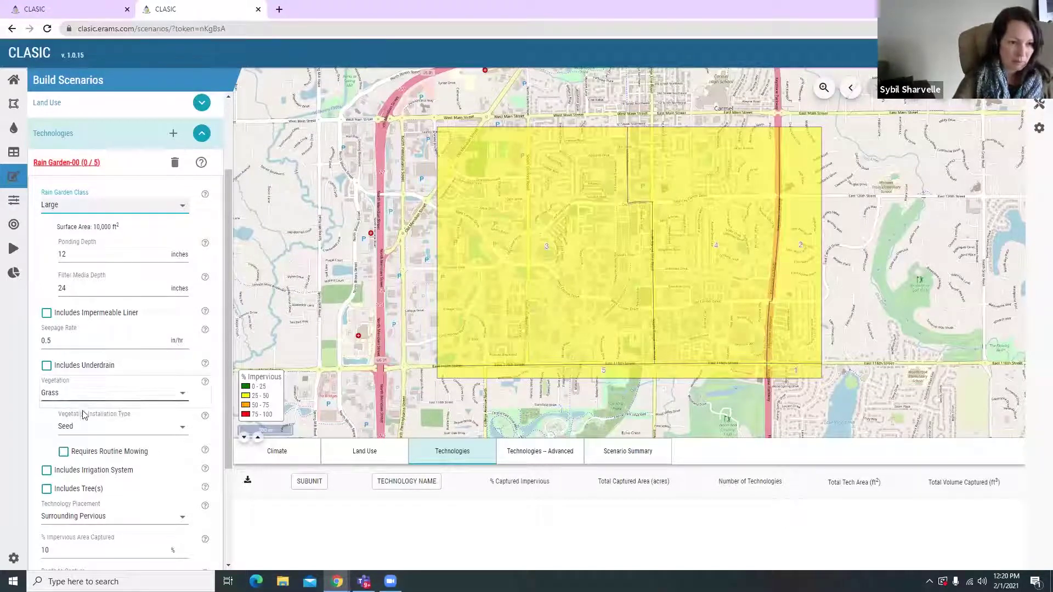
{"action": "left_click", "coordinate": [184, 430]}
{"action": "left_click", "coordinate": [123, 447]}
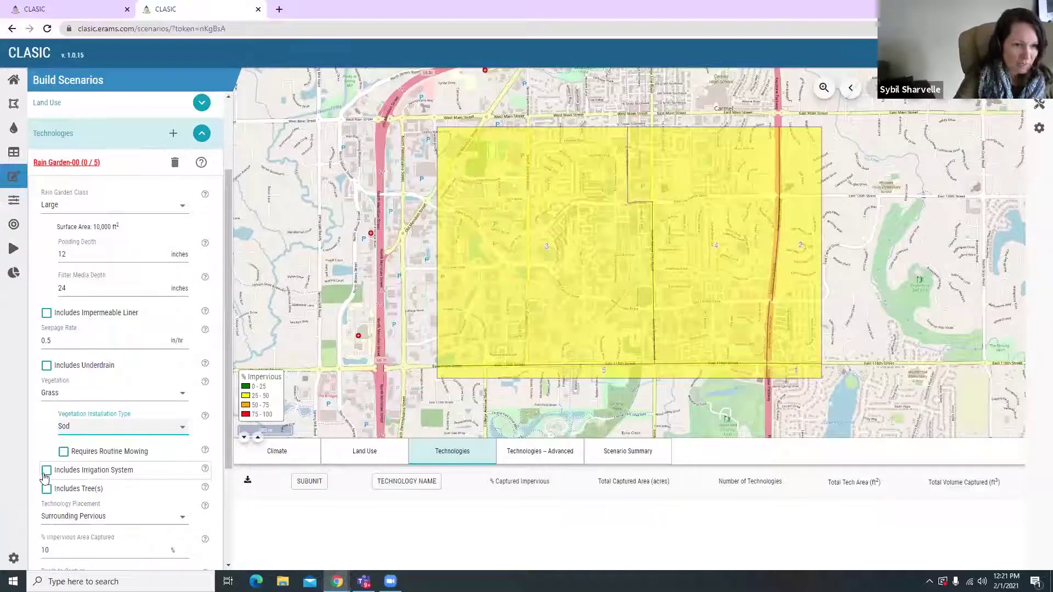
{"action": "left_click", "coordinate": [64, 454]}
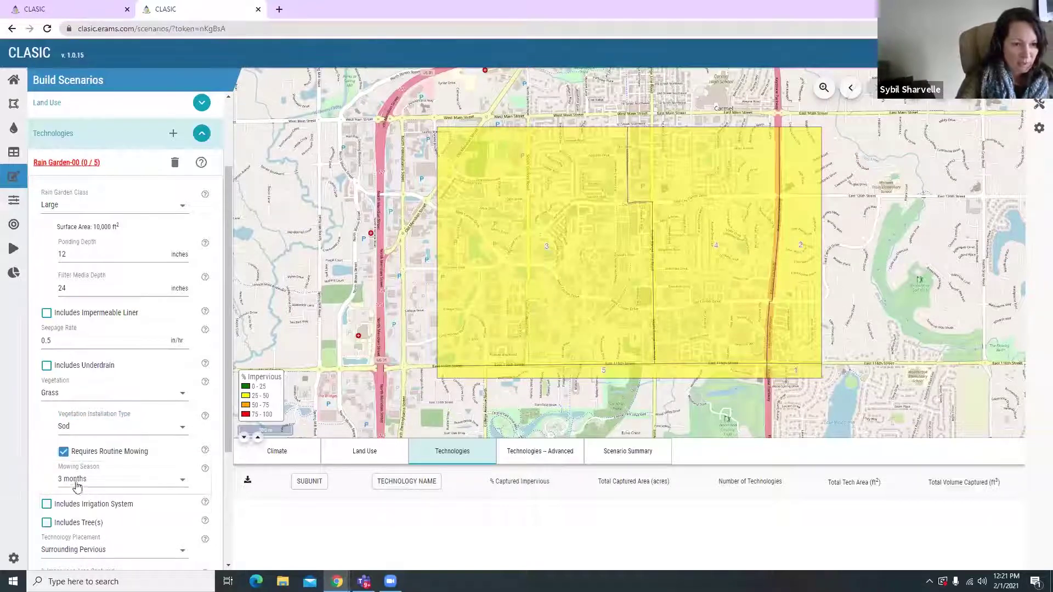
{"action": "left_click", "coordinate": [179, 484]}
{"action": "left_click", "coordinate": [109, 498]}
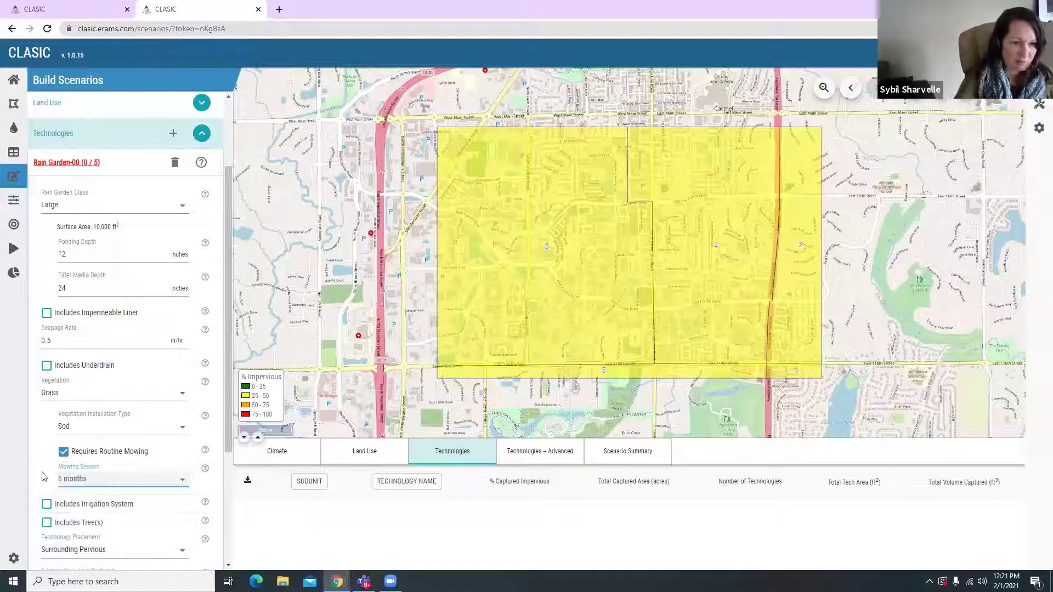
Step: Include trees in the rain garden and set its technology placement to Captured Impervious
{"action": "scroll", "coordinate": [59, 484], "scroll_direction": "down", "scroll_amount": 1}
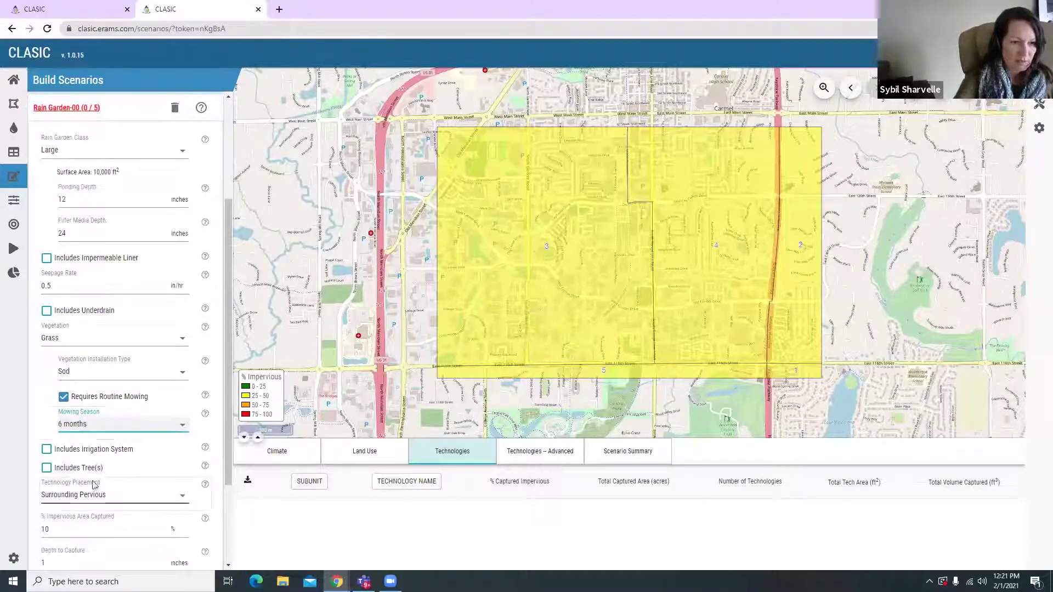
{"action": "left_click", "coordinate": [47, 470]}
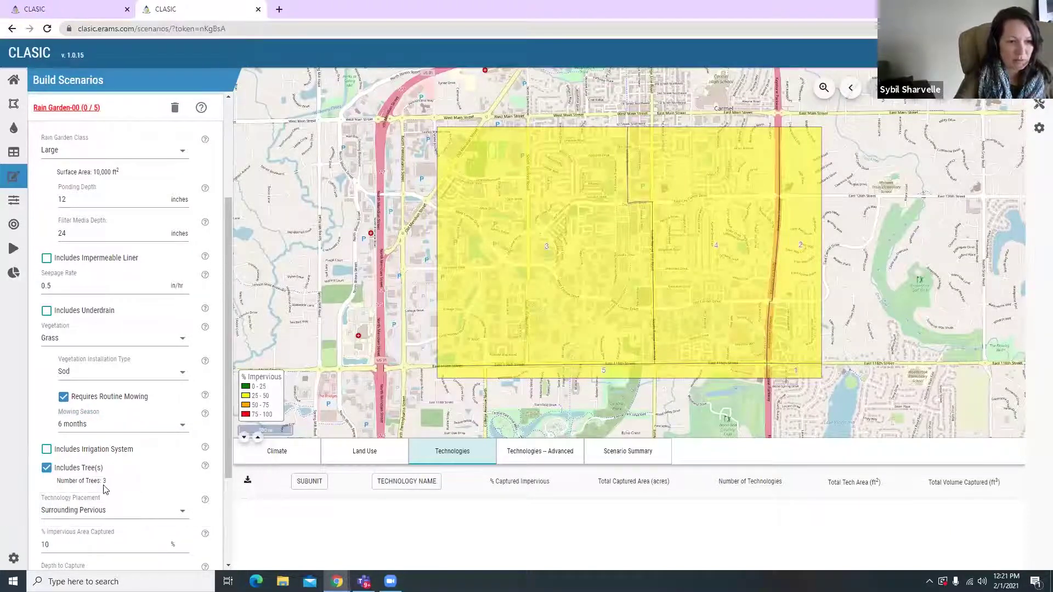
{"action": "scroll", "coordinate": [106, 488], "scroll_direction": "down", "scroll_amount": 2}
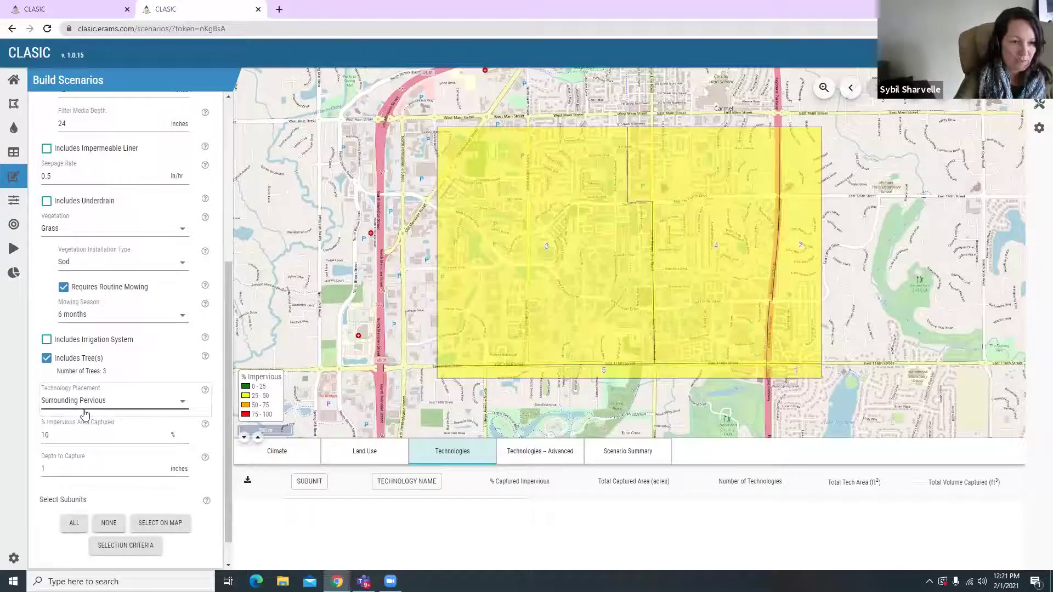
{"action": "left_click", "coordinate": [182, 402]}
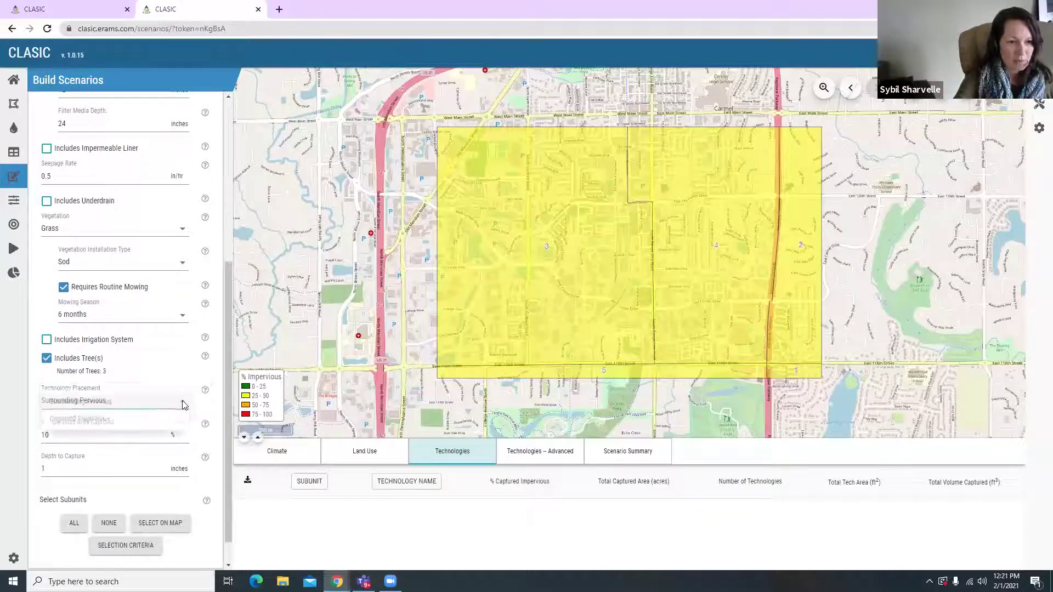
{"action": "left_click", "coordinate": [76, 419]}
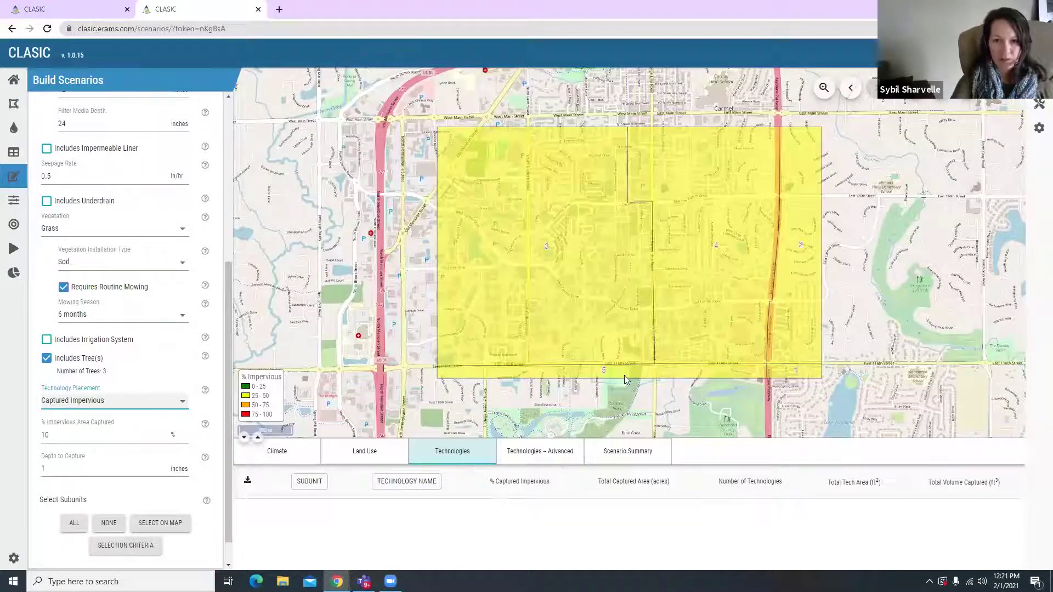
Step: Apply the rain garden to all subunits and save the scenario, returning to the scenario list
{"action": "left_click", "coordinate": [75, 524]}
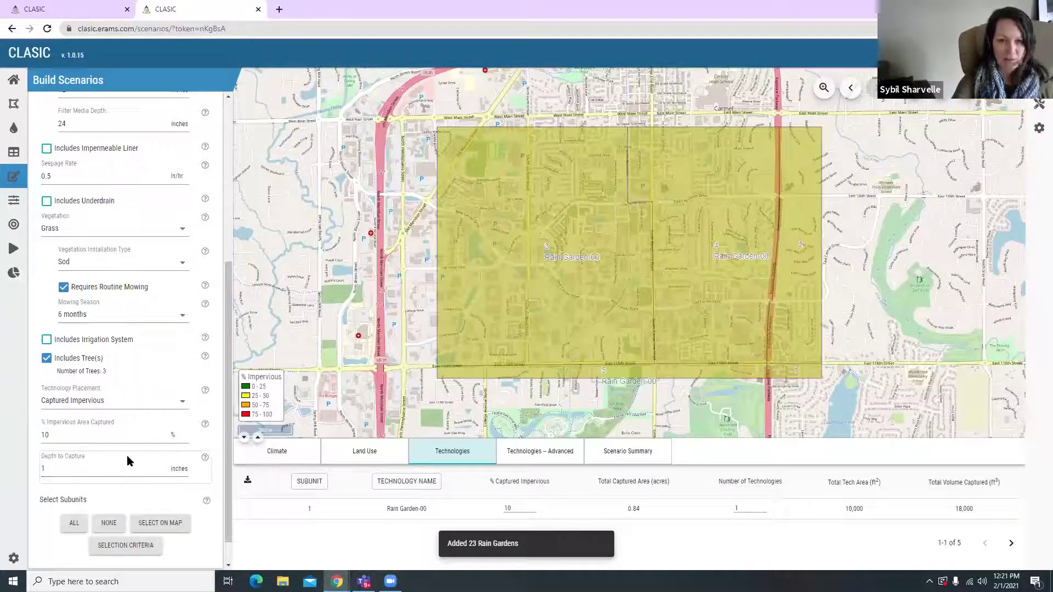
{"action": "scroll", "coordinate": [77, 457], "scroll_direction": "up", "scroll_amount": 1}
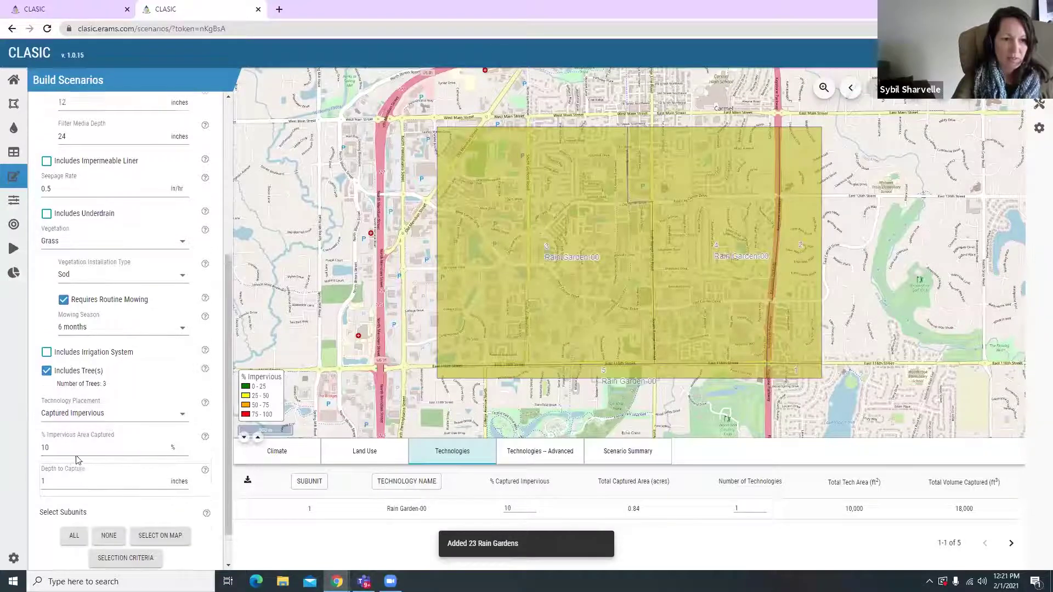
{"action": "scroll", "coordinate": [76, 459], "scroll_direction": "up", "scroll_amount": 5}
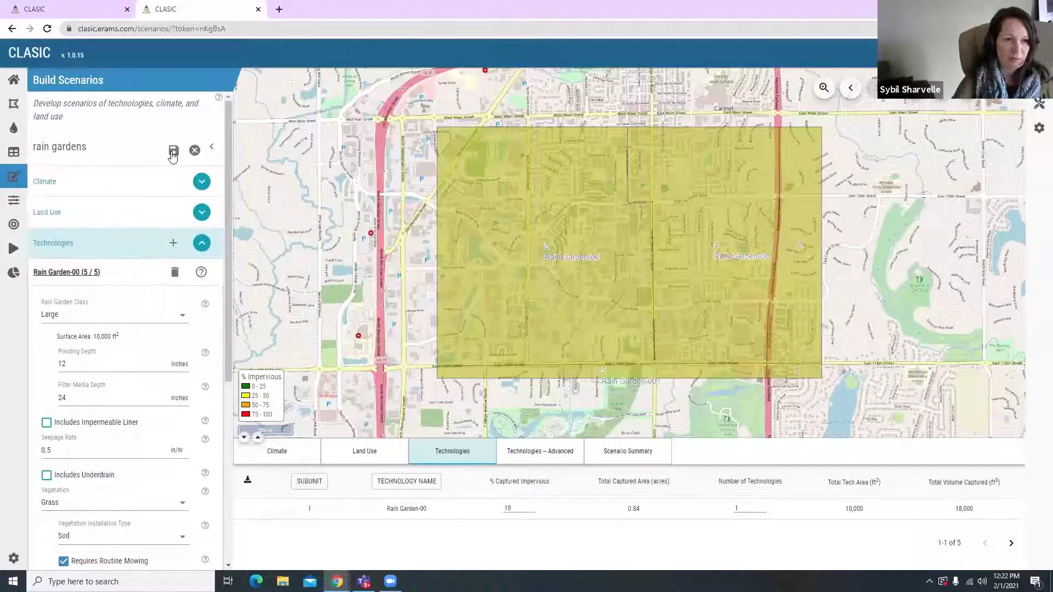
{"action": "left_click", "coordinate": [173, 151]}
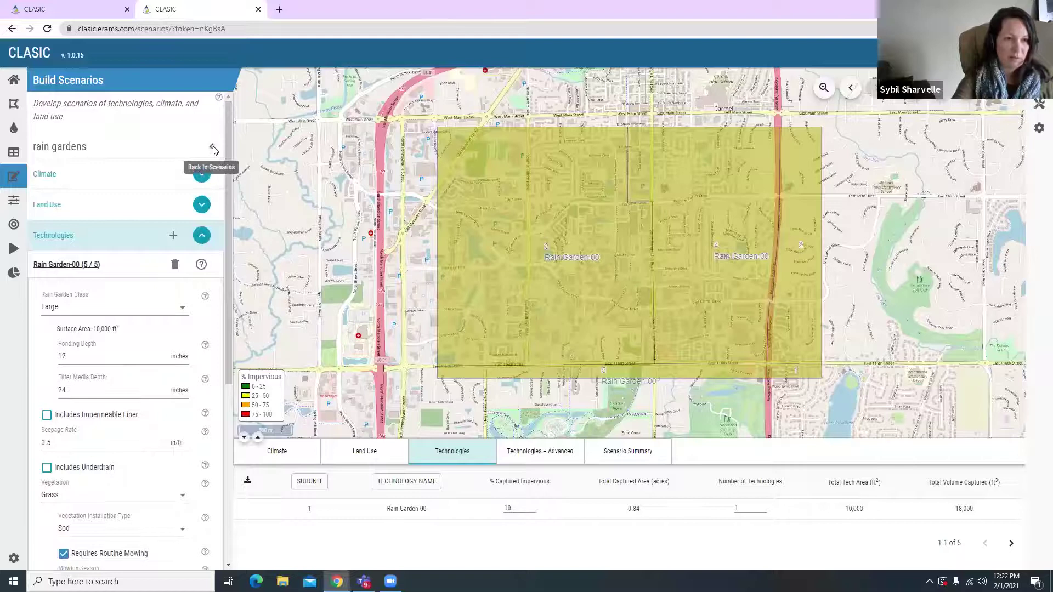
{"action": "left_click", "coordinate": [213, 149]}
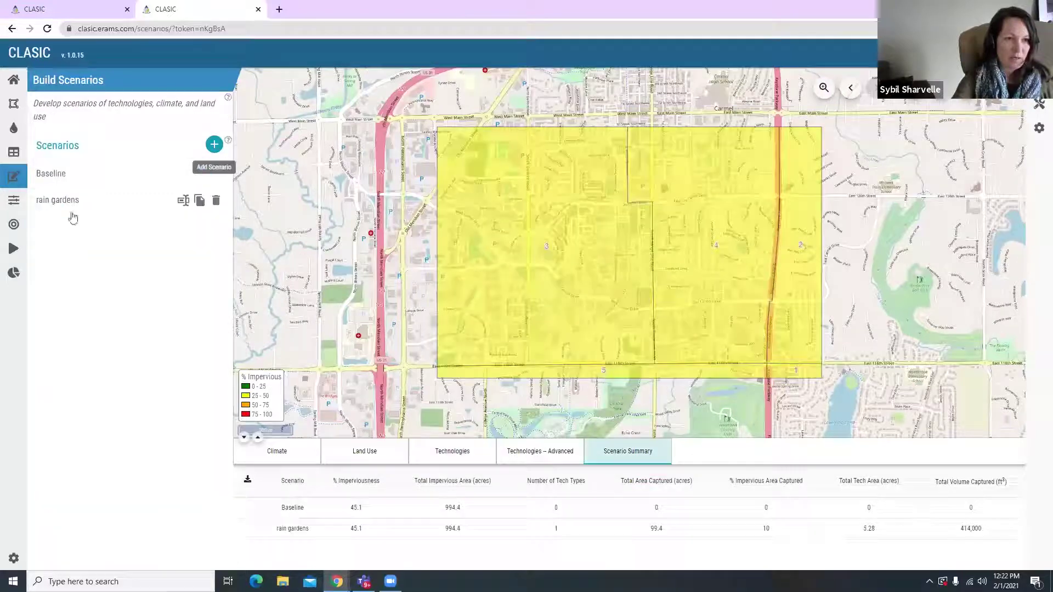
Step: Add a new scenario named EDB and open it for configuration
{"action": "left_click", "coordinate": [212, 151]}
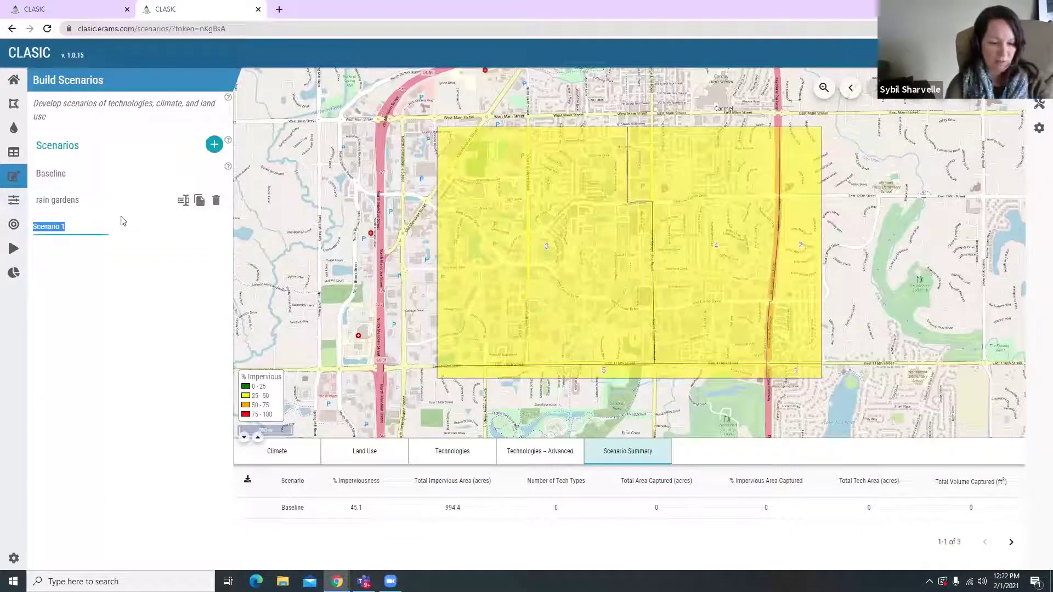
{"action": "type", "text": "EDB"}
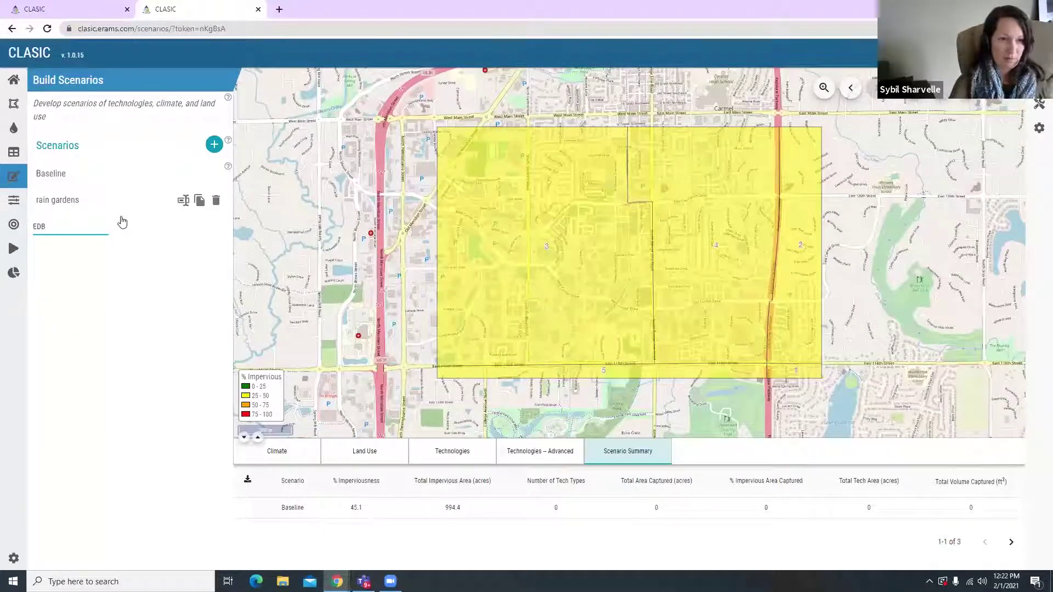
{"action": "key", "text": "Return"}
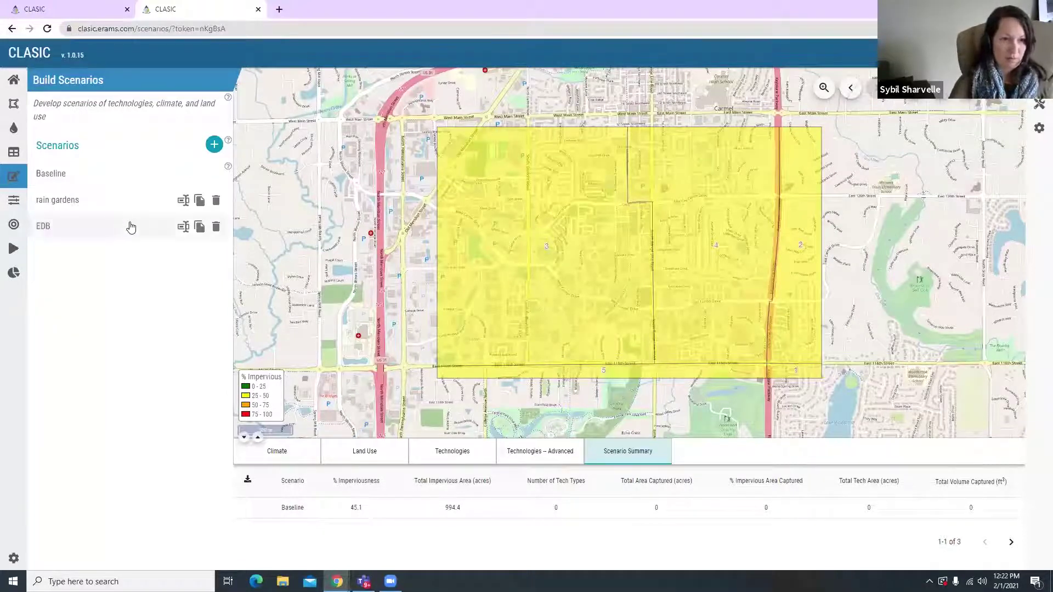
{"action": "left_click", "coordinate": [65, 235]}
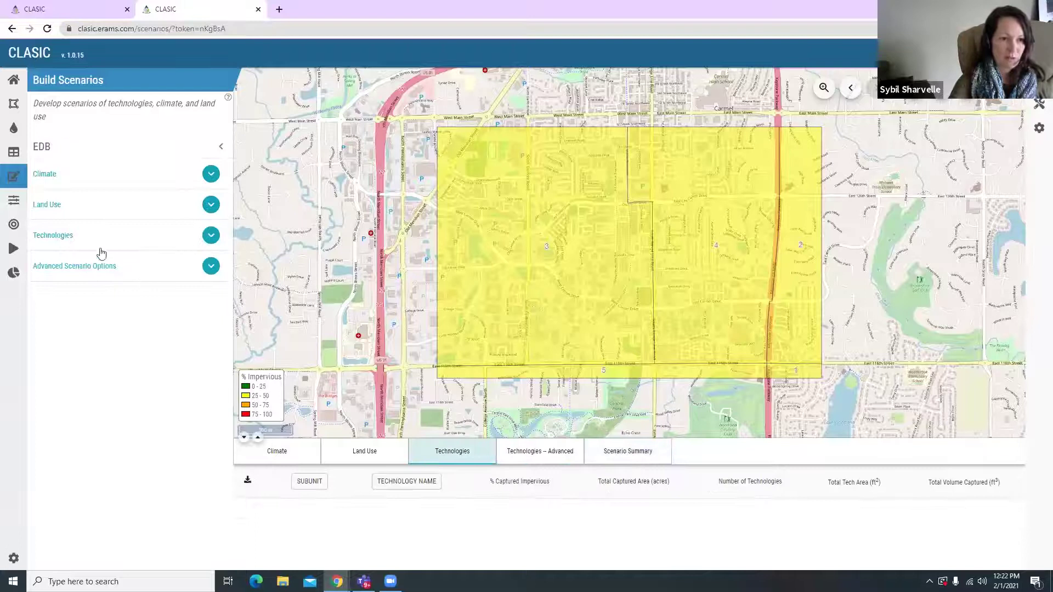
Step: Add a Detention Basin technology to the EDB scenario and set its class to Large
{"action": "left_click", "coordinate": [181, 235]}
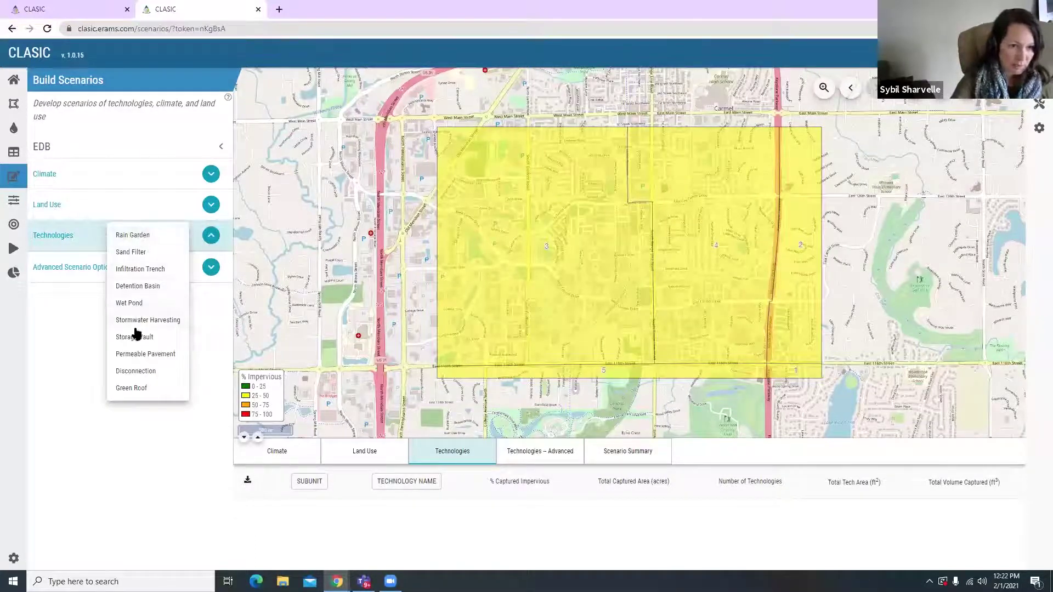
{"action": "left_click", "coordinate": [130, 288]}
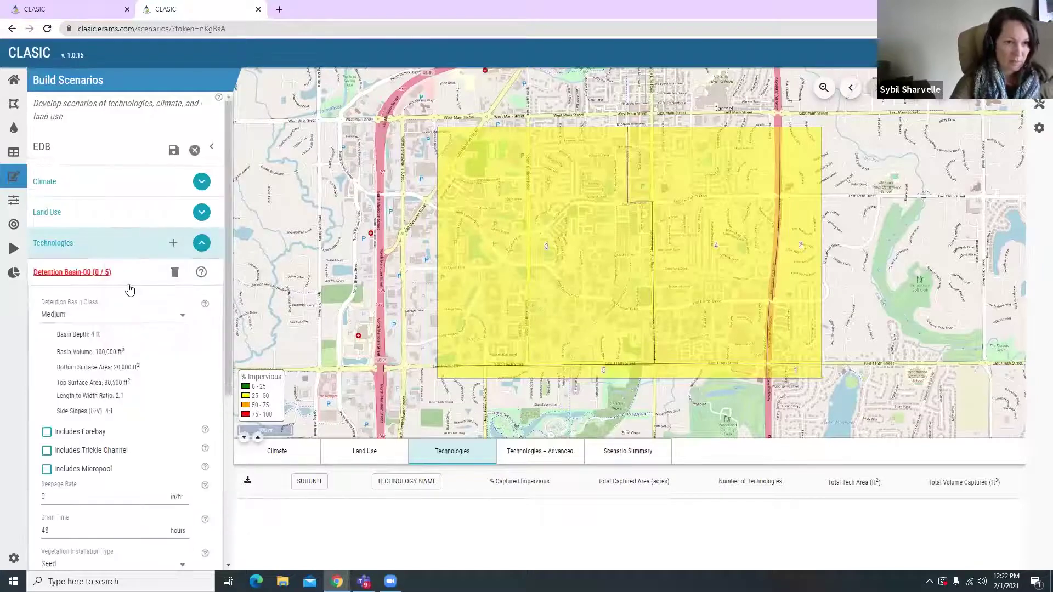
{"action": "left_click", "coordinate": [181, 316]}
{"action": "left_click", "coordinate": [112, 334]}
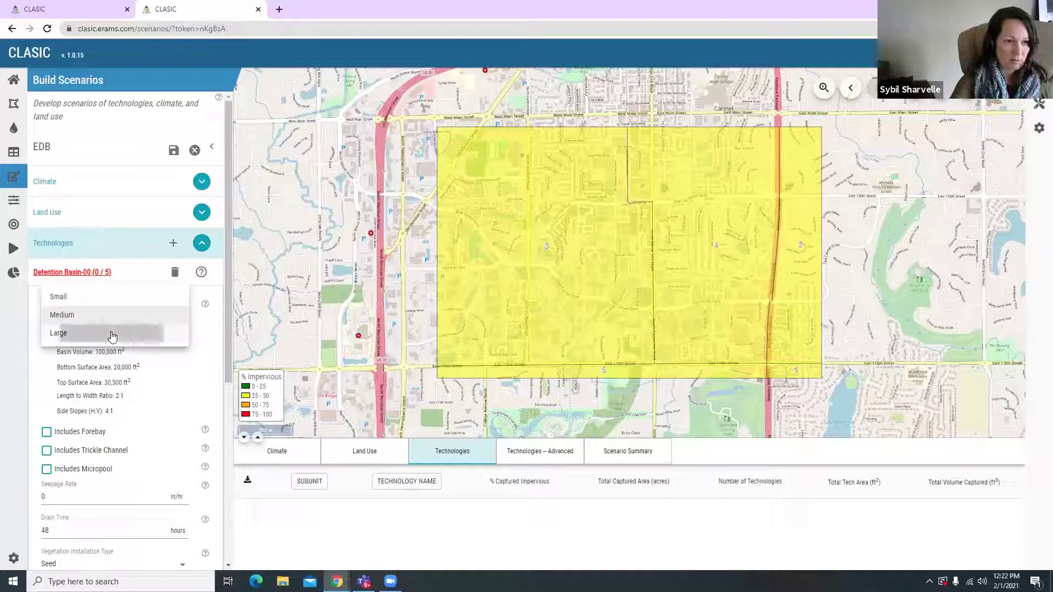
Step: Require routine mowing with a 6-month season for the detention basin and apply the basin to all subunits
{"action": "scroll", "coordinate": [99, 406], "scroll_direction": "down", "scroll_amount": 5}
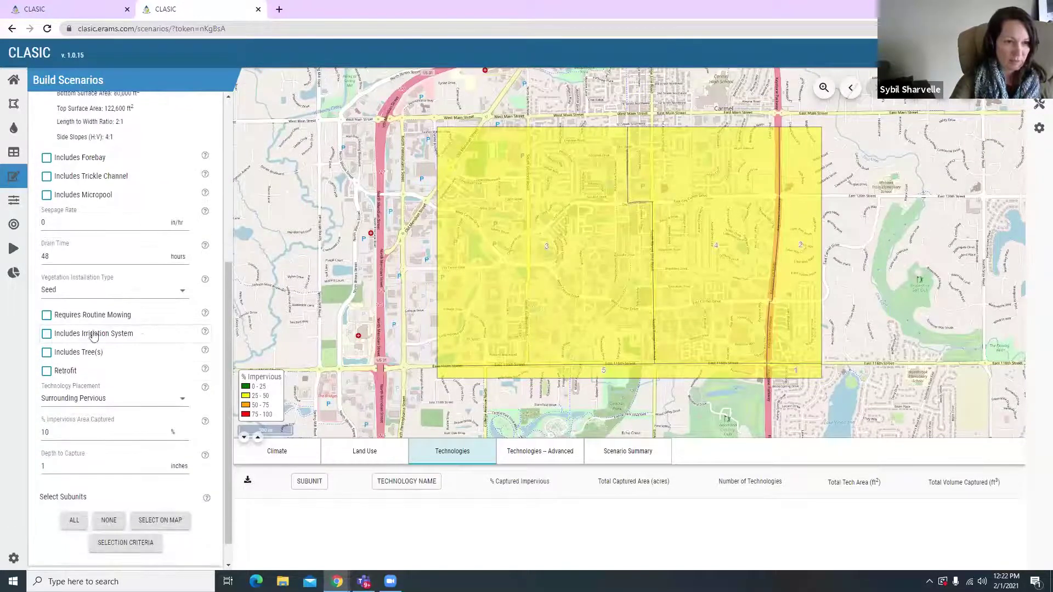
{"action": "left_click", "coordinate": [46, 317]}
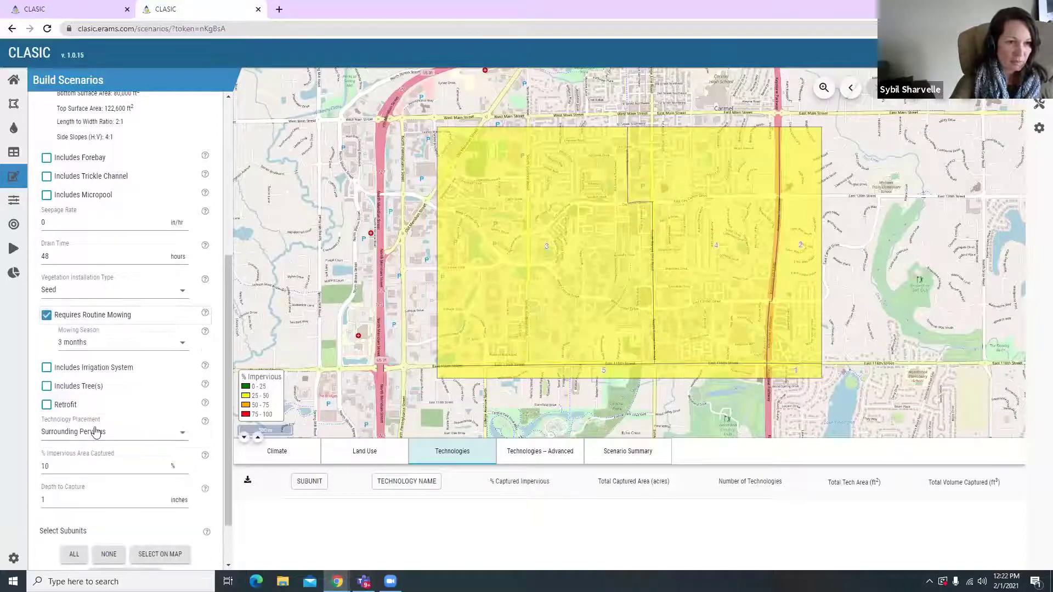
{"action": "left_click", "coordinate": [165, 346]}
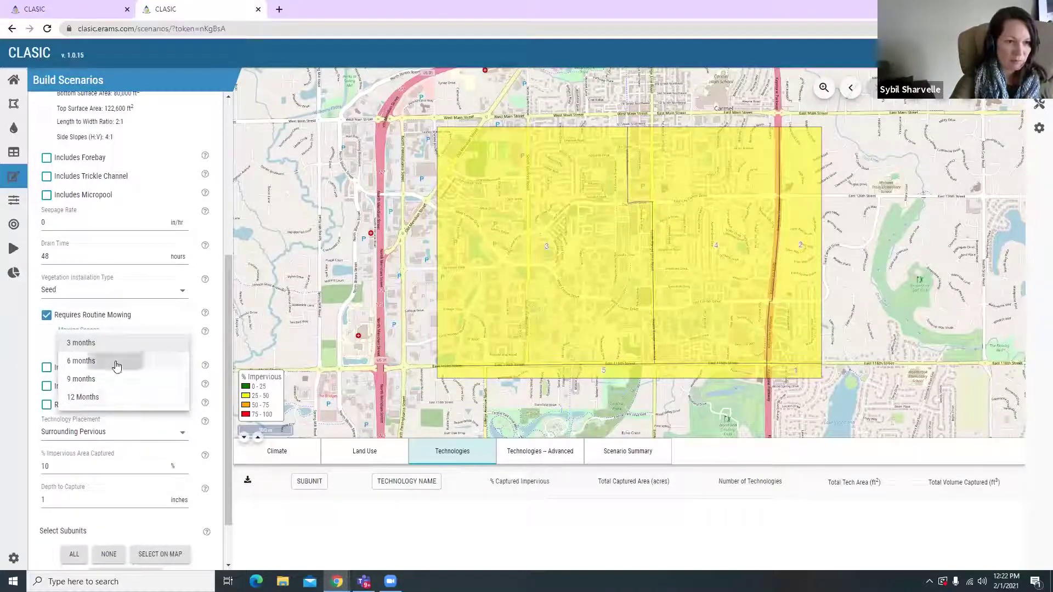
{"action": "left_click", "coordinate": [116, 362]}
{"action": "scroll", "coordinate": [132, 438], "scroll_direction": "down", "scroll_amount": 1}
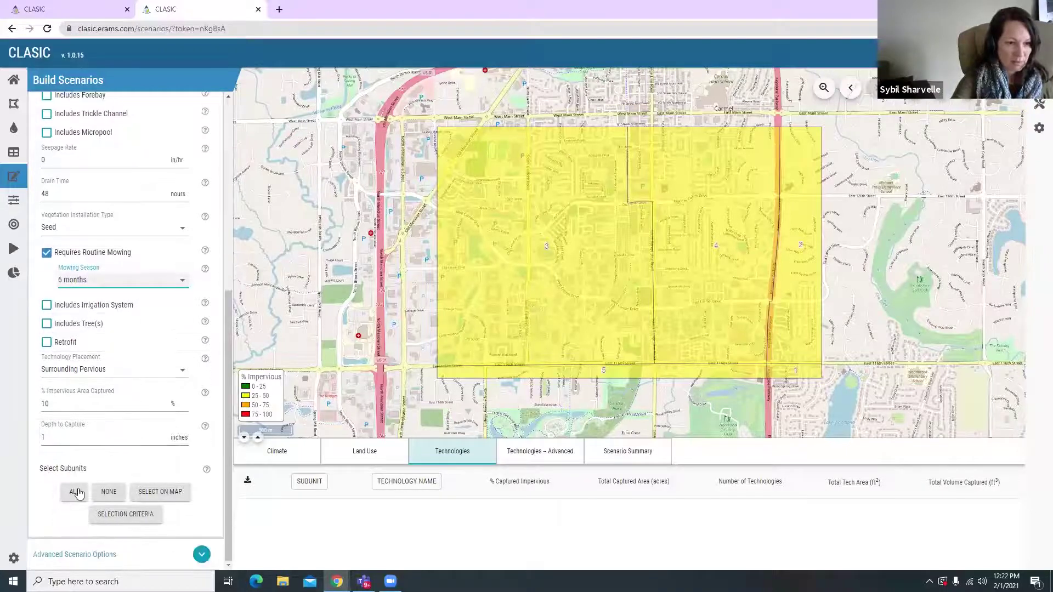
{"action": "left_click", "coordinate": [77, 492]}
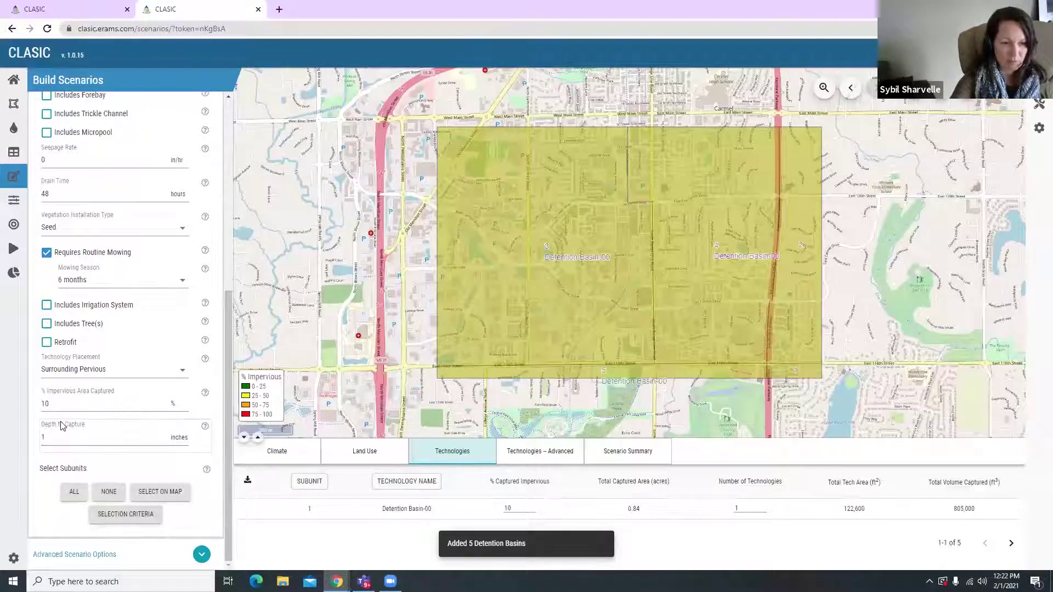
Step: Save the EDB scenario and return to the scenario list
{"action": "scroll", "coordinate": [61, 422], "scroll_direction": "up", "scroll_amount": 2}
{"action": "scroll", "coordinate": [60, 427], "scroll_direction": "up", "scroll_amount": 4}
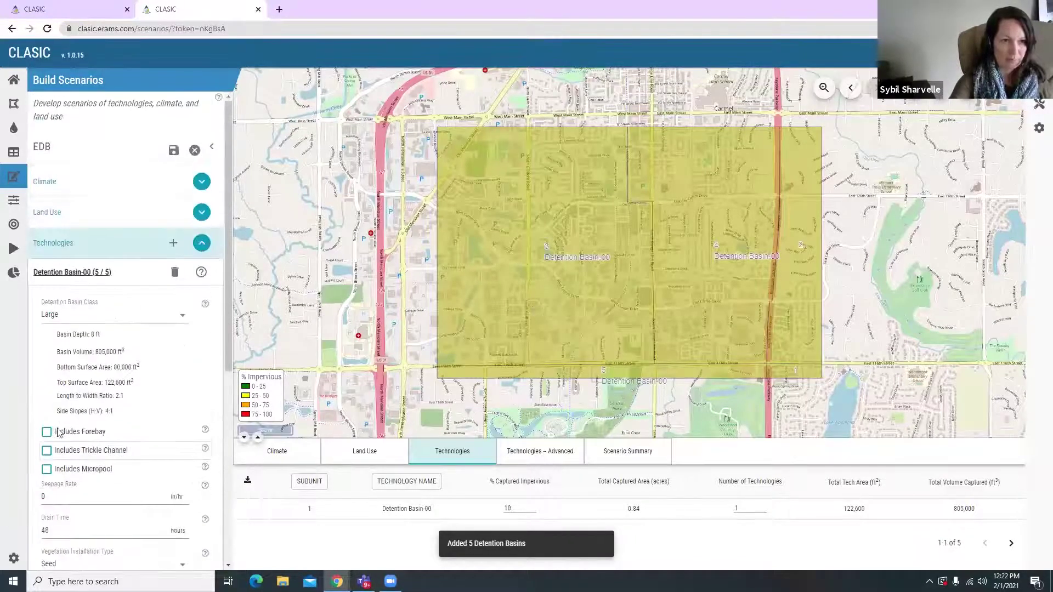
{"action": "left_click", "coordinate": [173, 153]}
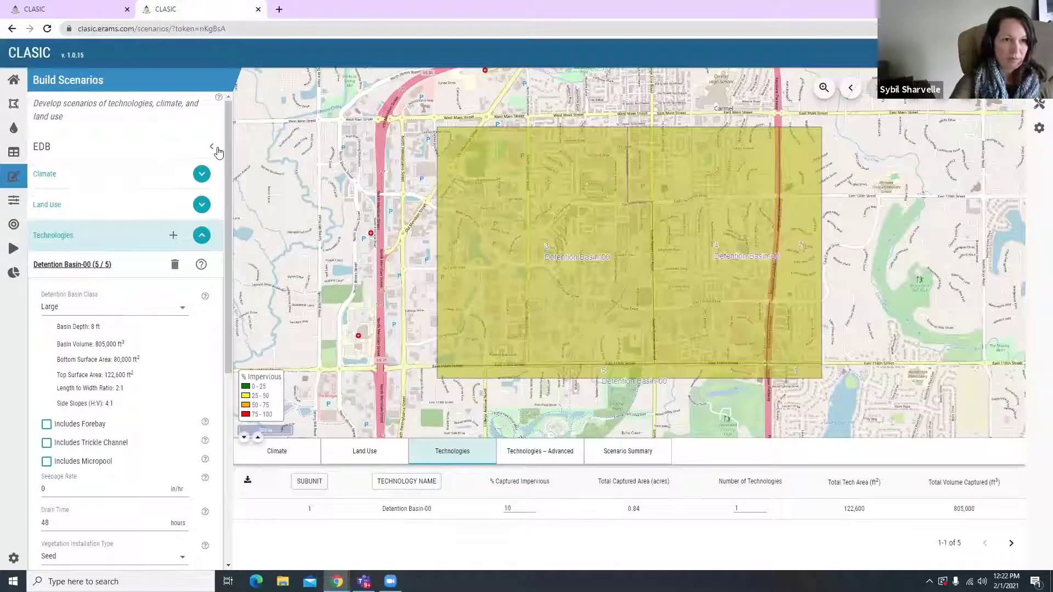
{"action": "left_click", "coordinate": [211, 147]}
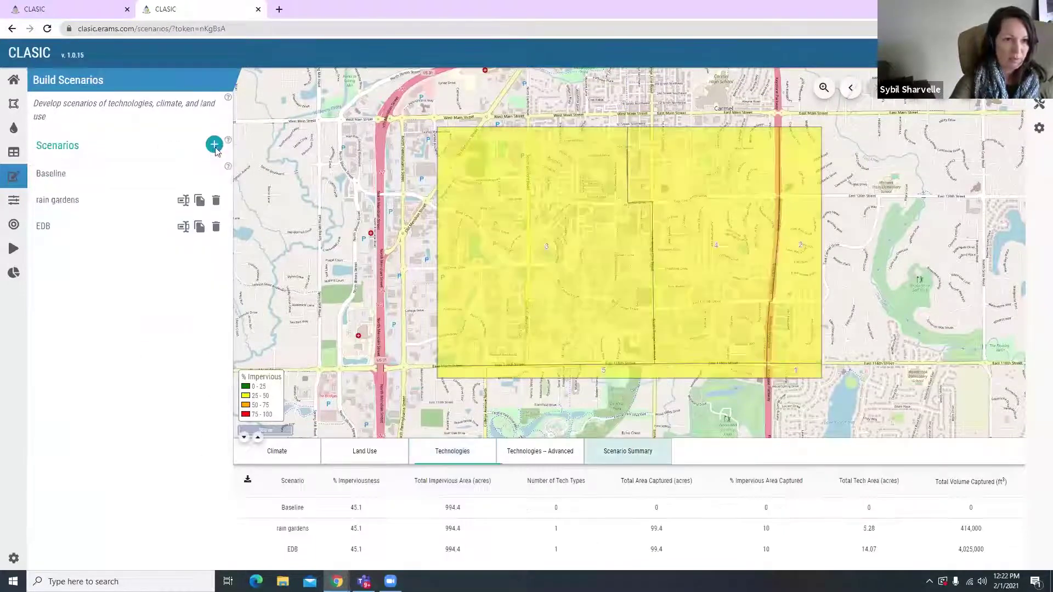
Step: In the co-benefits analysis, include Avoided Cost from Combined Sewer Treatment and raise the Property Values importance to the middle level
{"action": "left_click", "coordinate": [14, 200]}
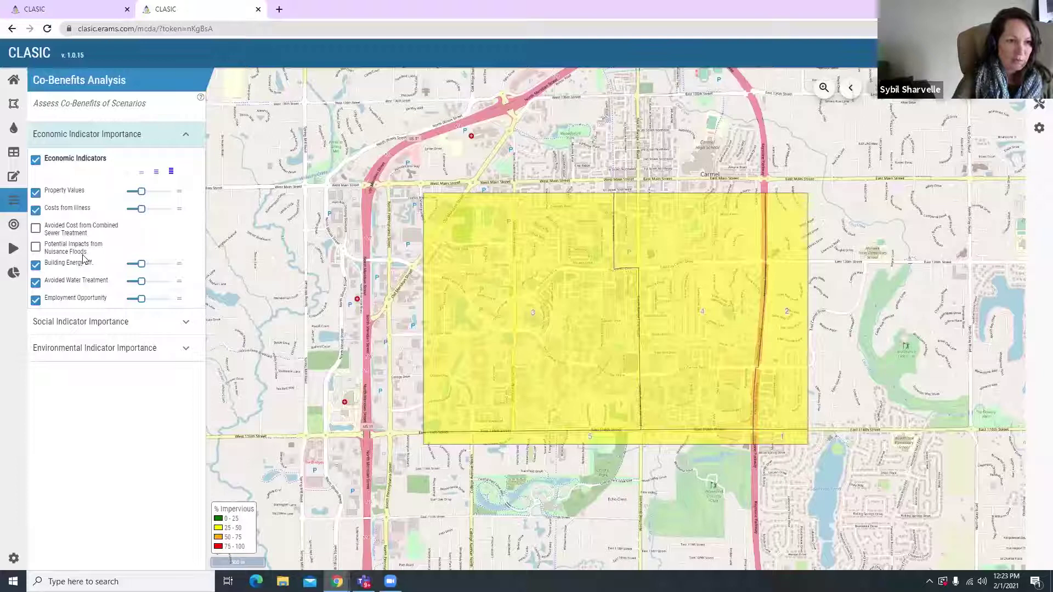
{"action": "left_click", "coordinate": [35, 228]}
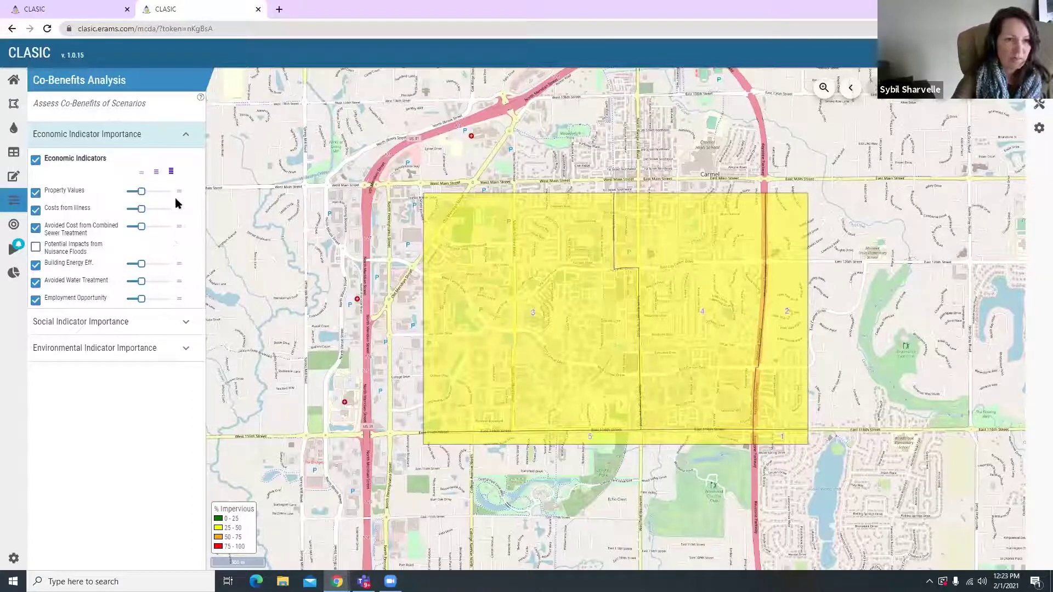
{"action": "left_click_drag", "start_coordinate": [143, 192], "coordinate": [157, 192]}
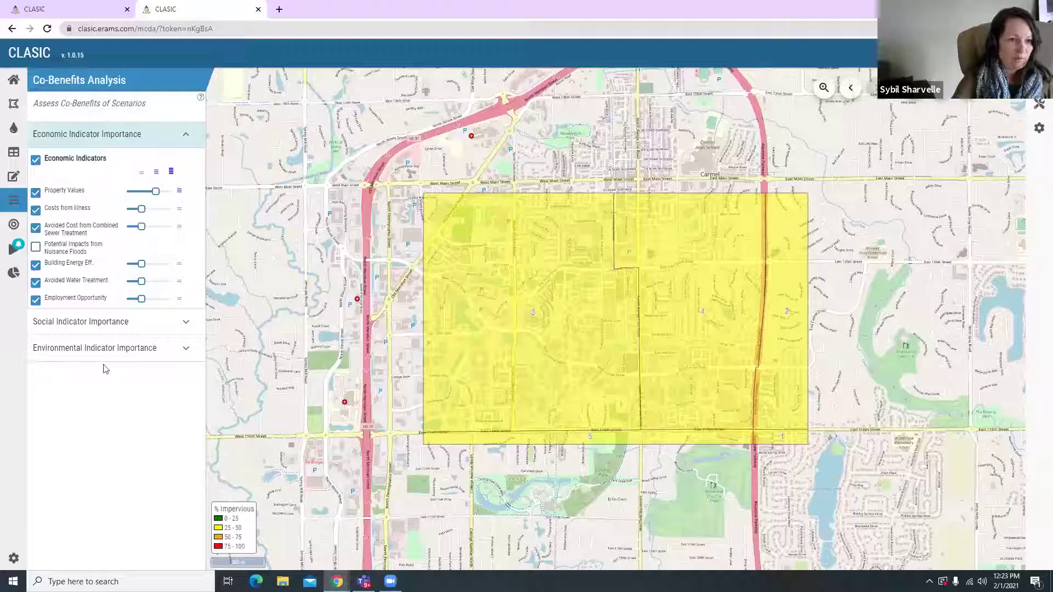
Step: Among the social indicators, set the importance of Public Awareness of Stormwater and Water Systems to the highest level
{"action": "left_click", "coordinate": [187, 322]}
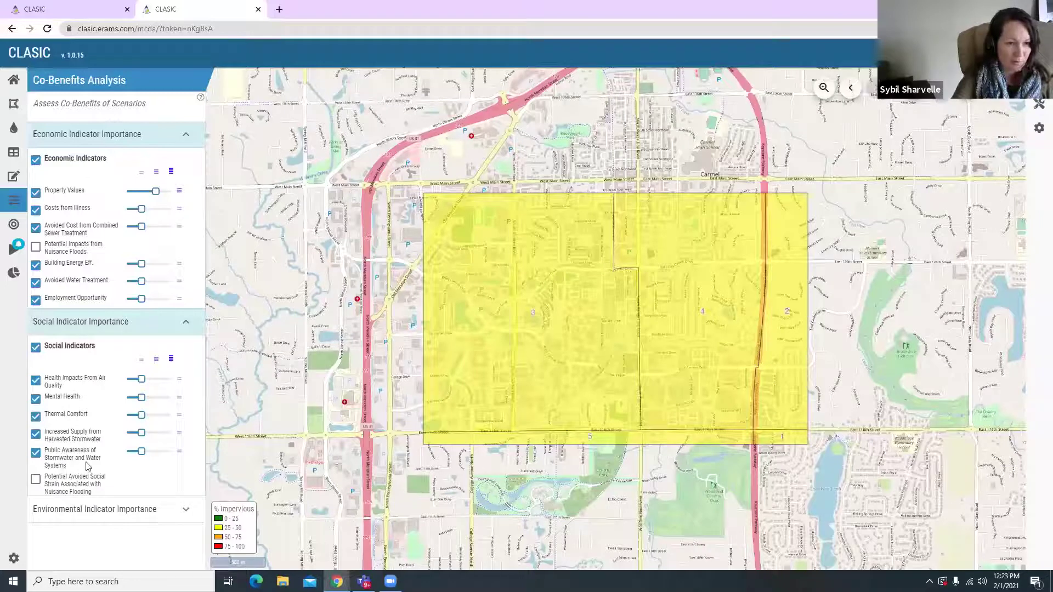
{"action": "left_click", "coordinate": [167, 451]}
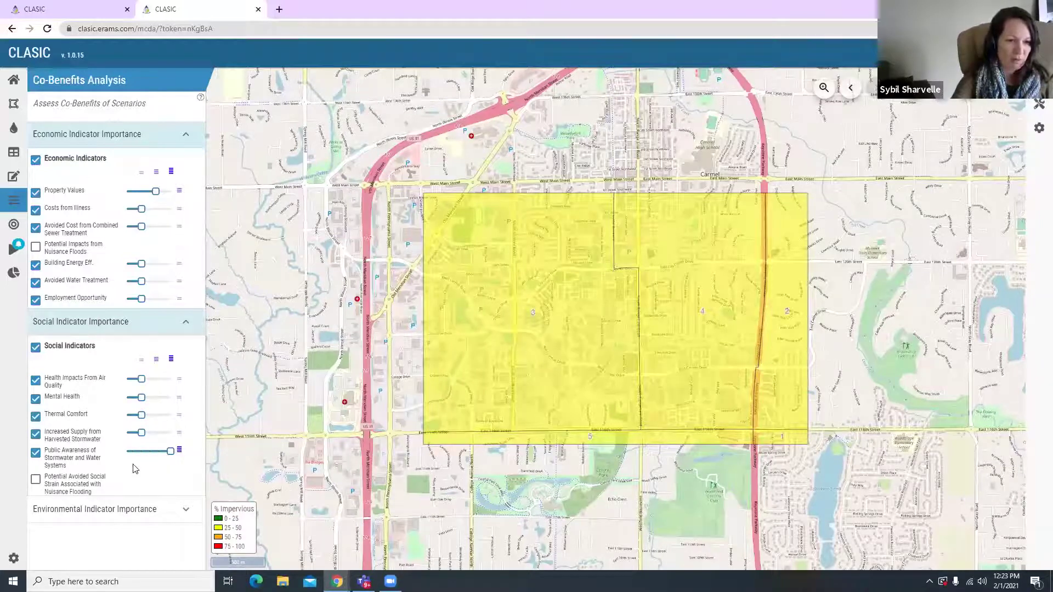
Step: Set a pollutant reduction target of 5% for TN Load
{"action": "left_click", "coordinate": [12, 225]}
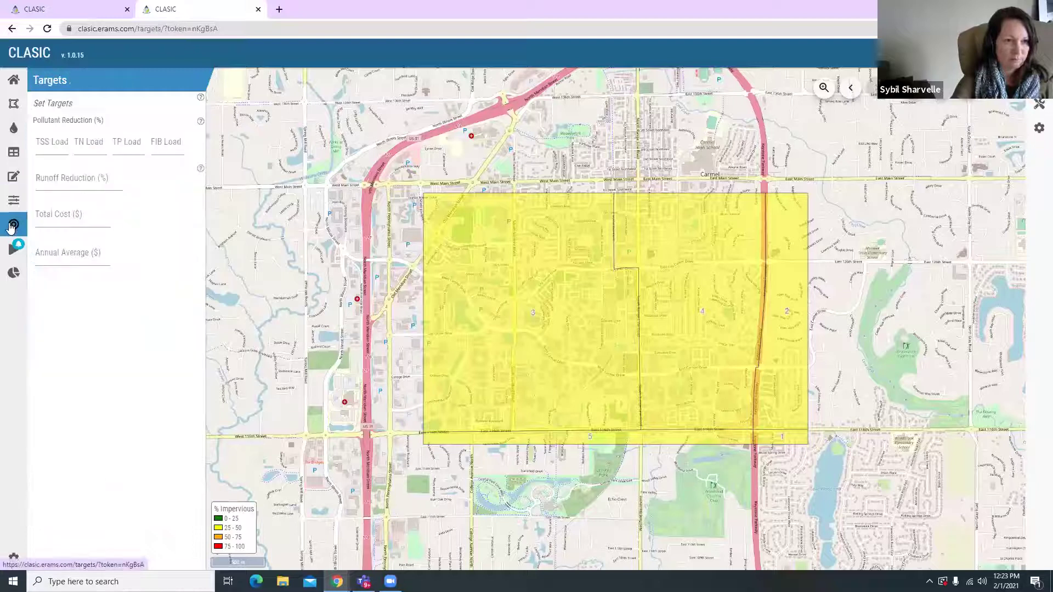
{"action": "left_click", "coordinate": [57, 149]}
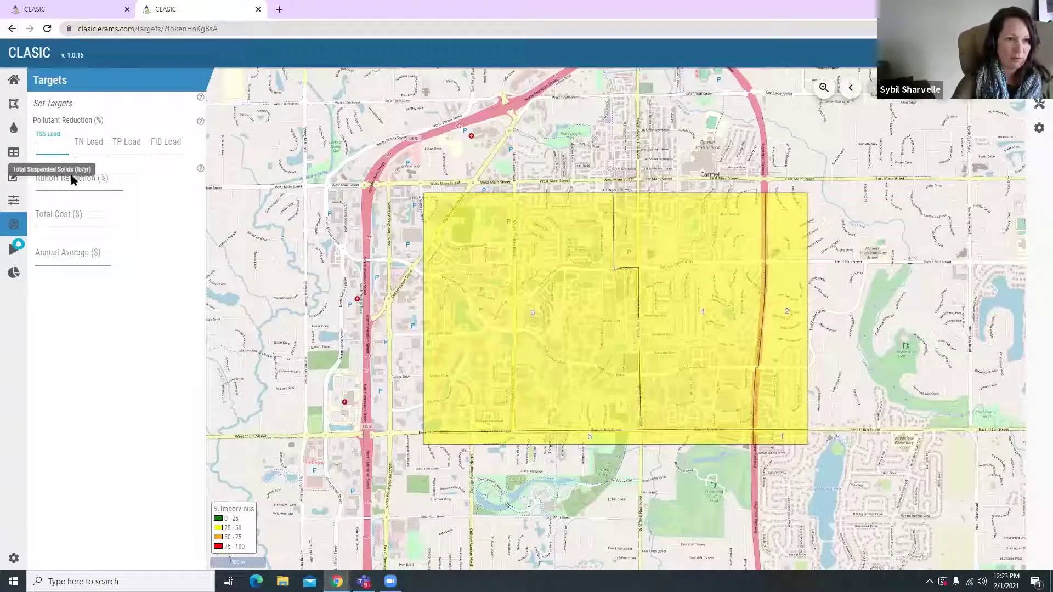
{"action": "left_click", "coordinate": [94, 151]}
{"action": "type", "text": "5"}
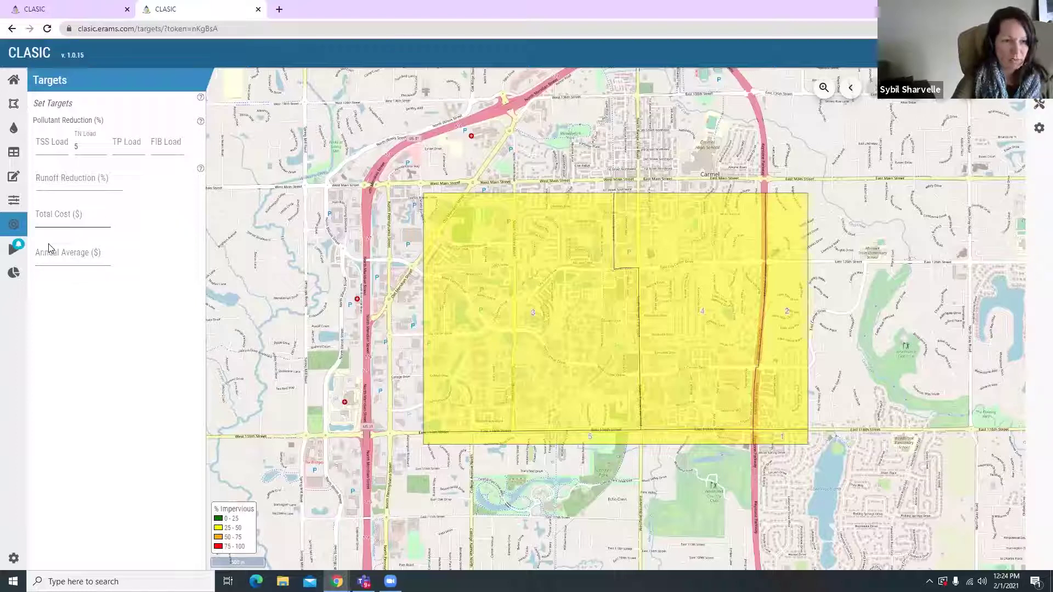
Step: Run the CLASIC simulation for the Baseline, rain gardens and EDB scenarios
{"action": "left_click", "coordinate": [14, 254]}
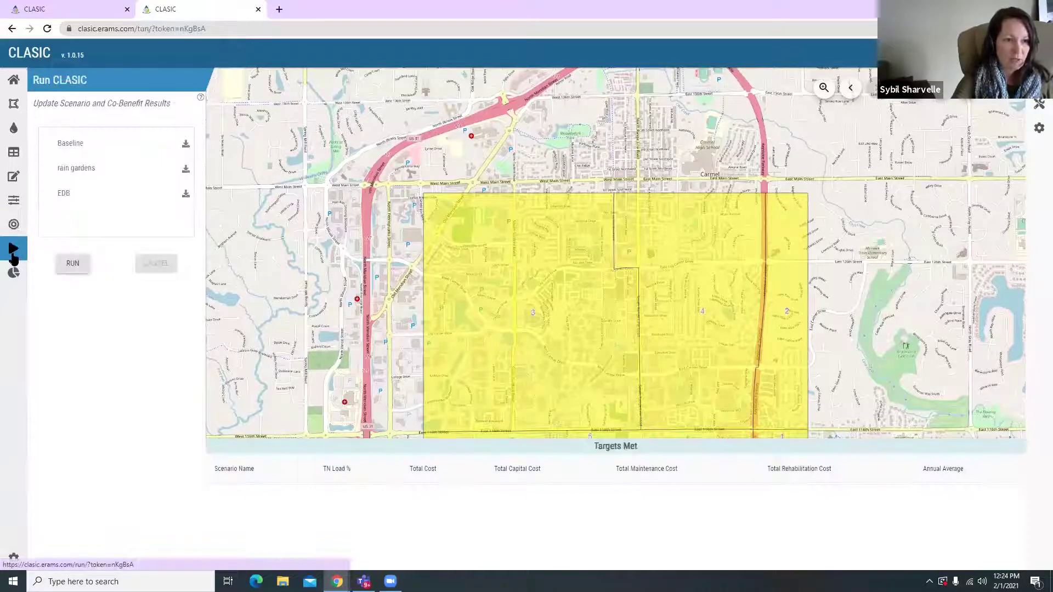
{"action": "left_click", "coordinate": [72, 264]}
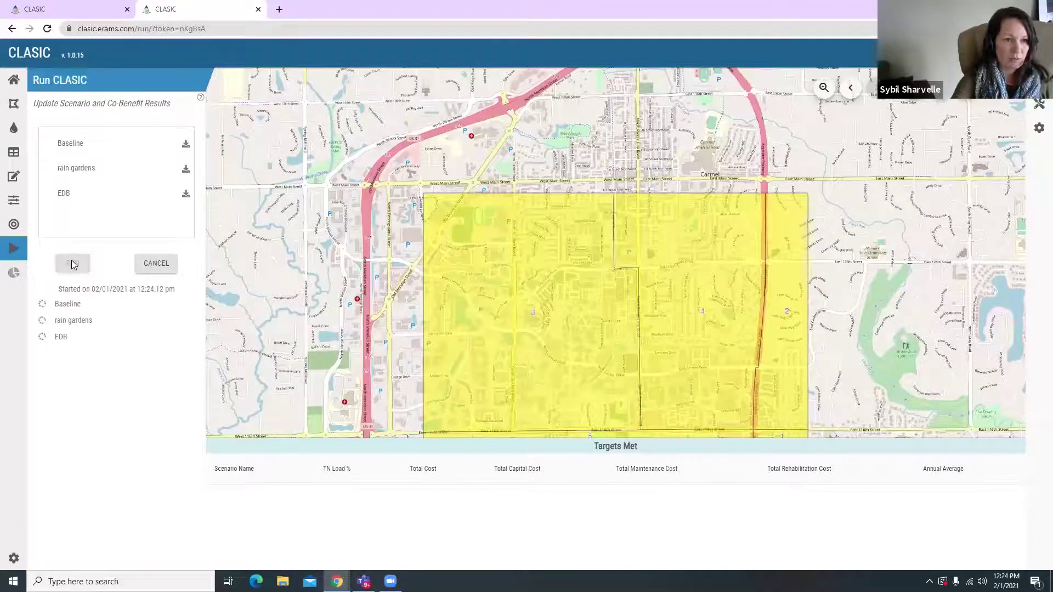
Step: Switch to the already computed results and compare lifecycle cost, co-benefits and hydrologic performance across Baseline, raingardens and EDB in the summary
{"action": "left_click", "coordinate": [77, 12]}
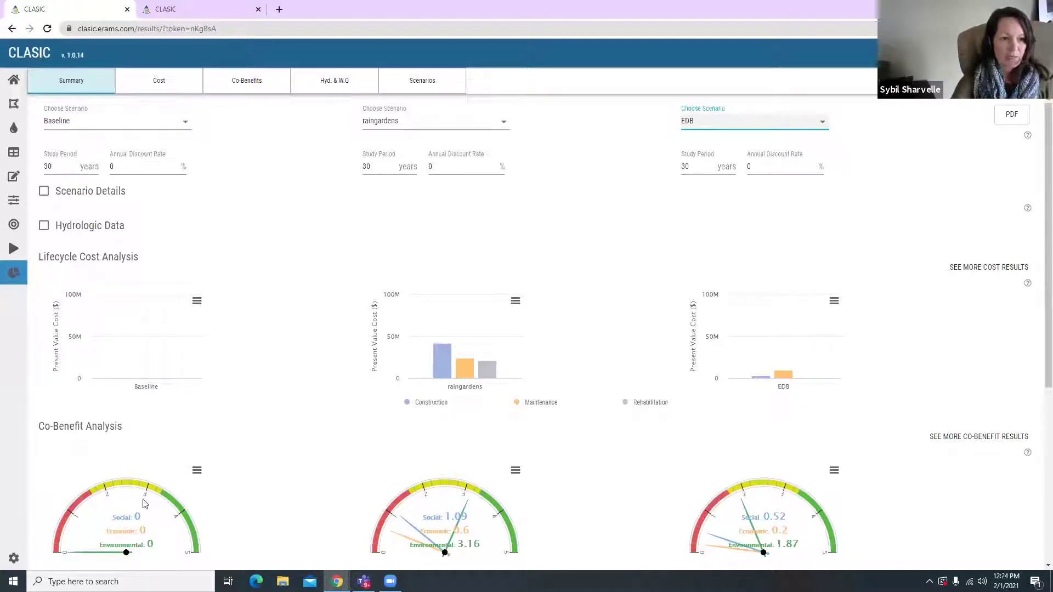
{"action": "scroll", "coordinate": [109, 376], "scroll_direction": "down", "scroll_amount": 1}
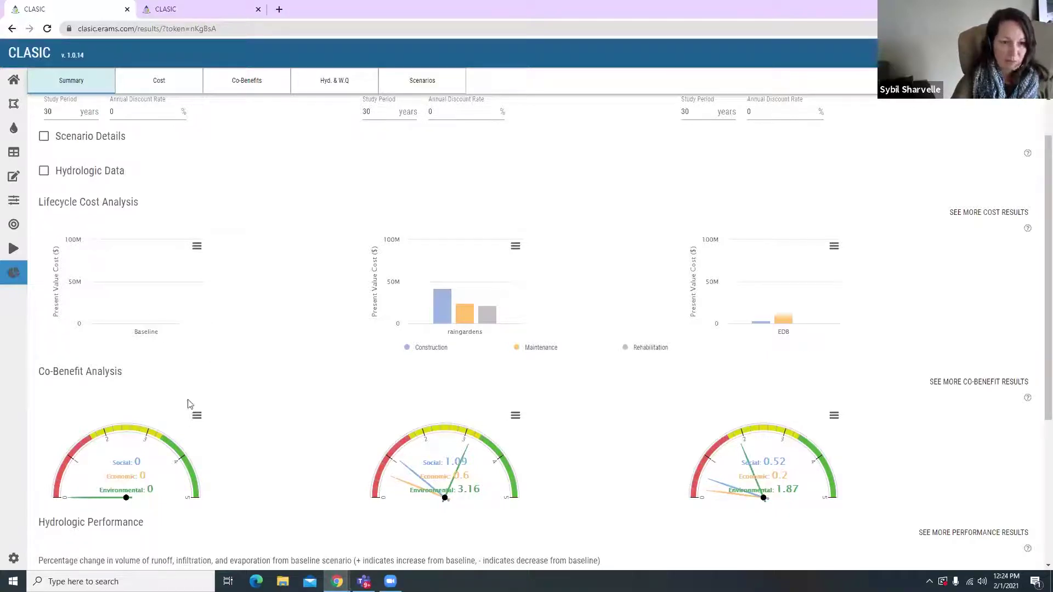
{"action": "scroll", "coordinate": [196, 409], "scroll_direction": "down", "scroll_amount": 1}
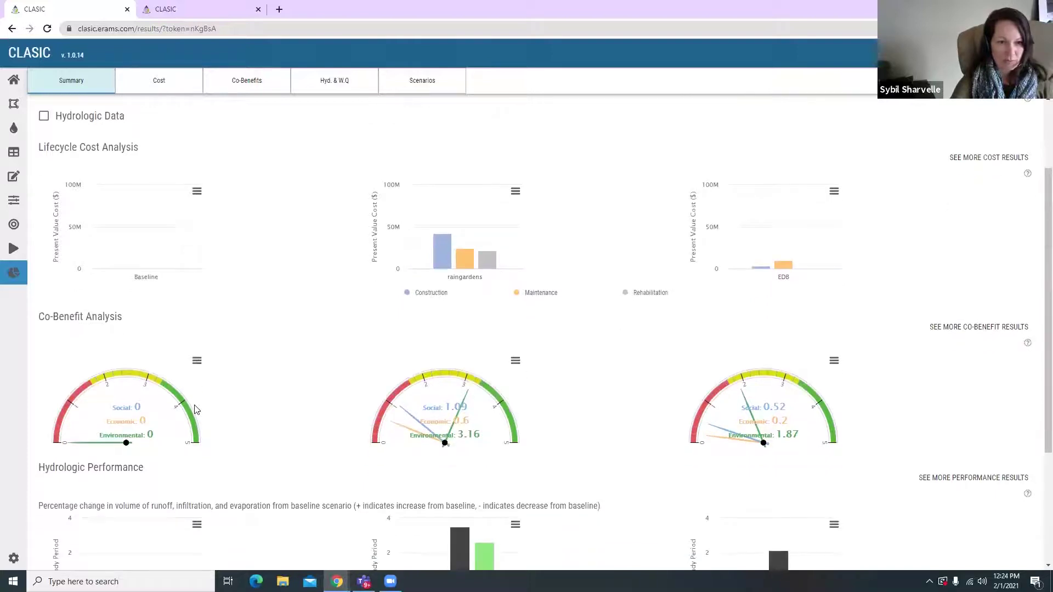
{"action": "scroll", "coordinate": [196, 410], "scroll_direction": "down", "scroll_amount": 1}
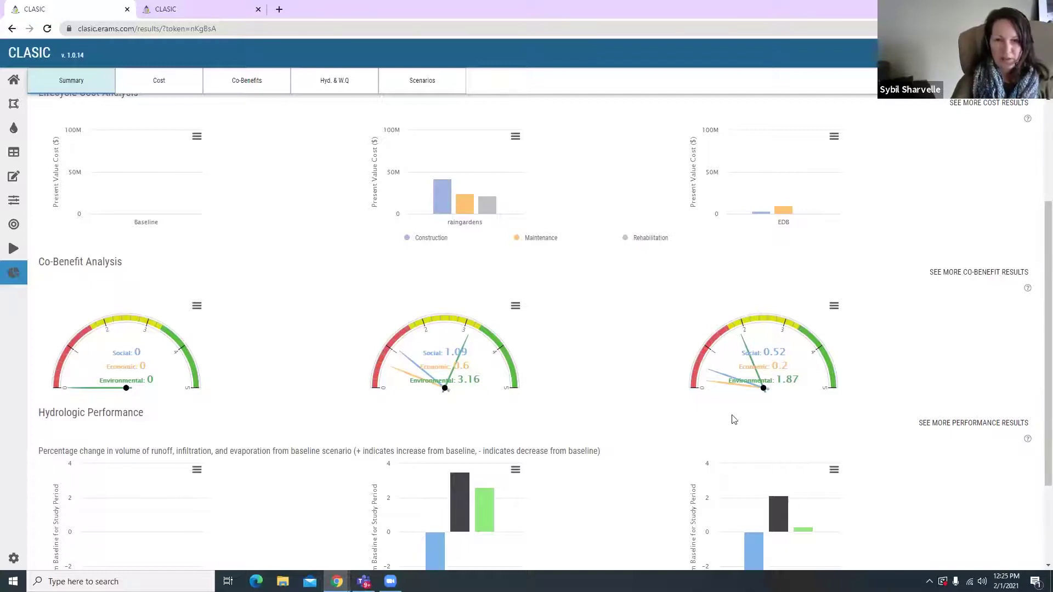
{"action": "scroll", "coordinate": [499, 403], "scroll_direction": "up", "scroll_amount": 2}
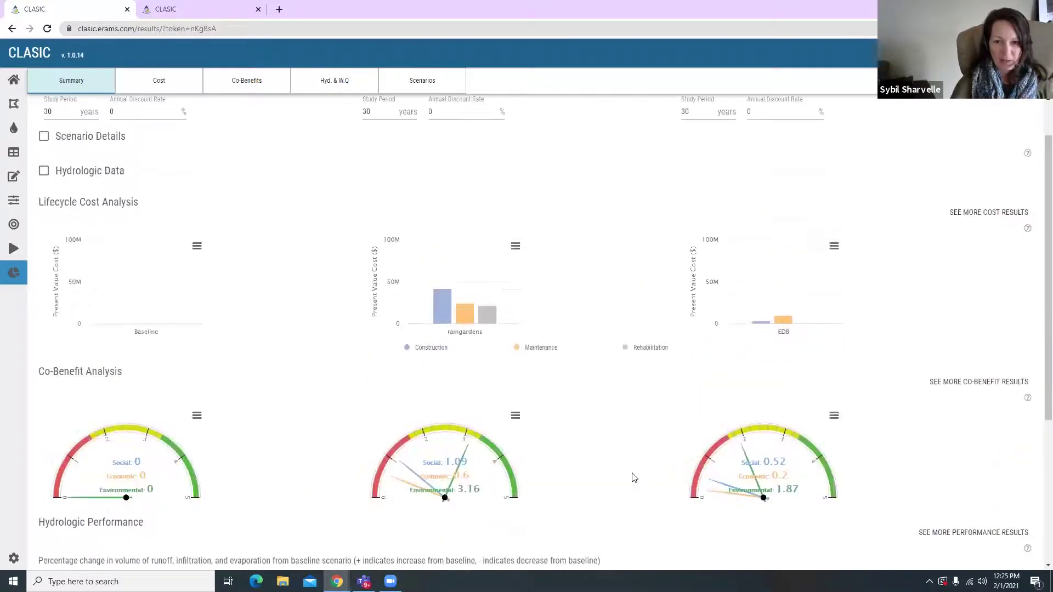
{"action": "scroll", "coordinate": [533, 449], "scroll_direction": "up", "scroll_amount": 1}
{"action": "scroll", "coordinate": [534, 451], "scroll_direction": "down", "scroll_amount": 3}
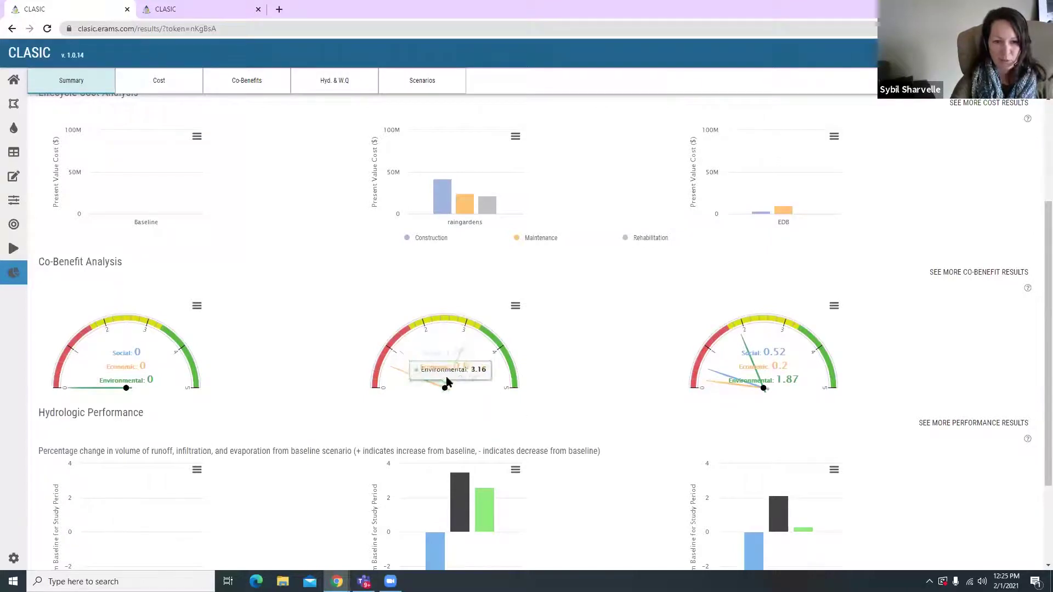
{"action": "scroll", "coordinate": [587, 501], "scroll_direction": "down", "scroll_amount": 3}
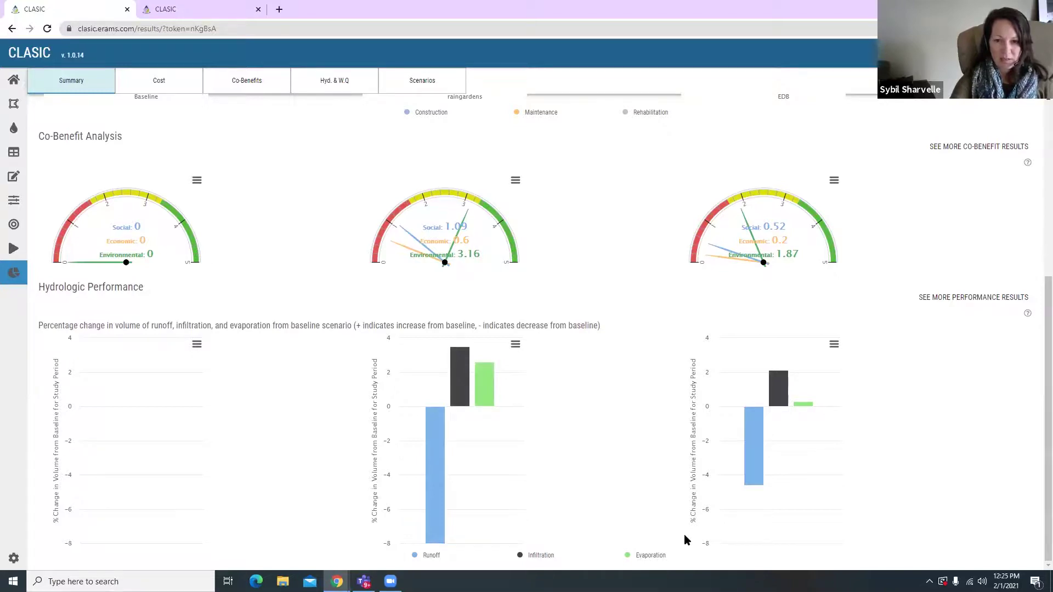
{"action": "mouse_move", "coordinate": [454, 403]}
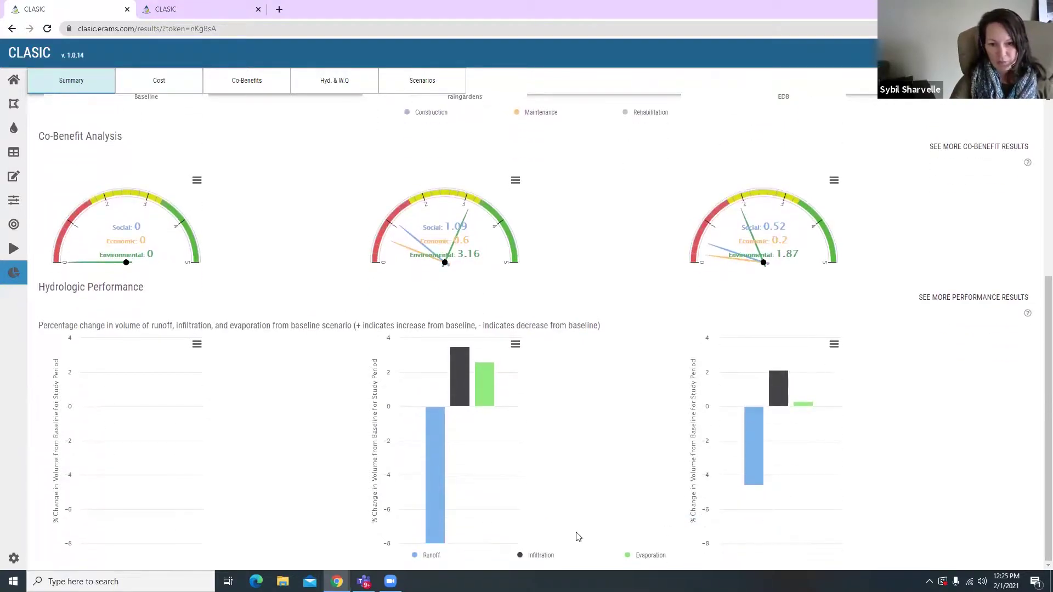
{"action": "scroll", "coordinate": [570, 504], "scroll_direction": "up", "scroll_amount": 5}
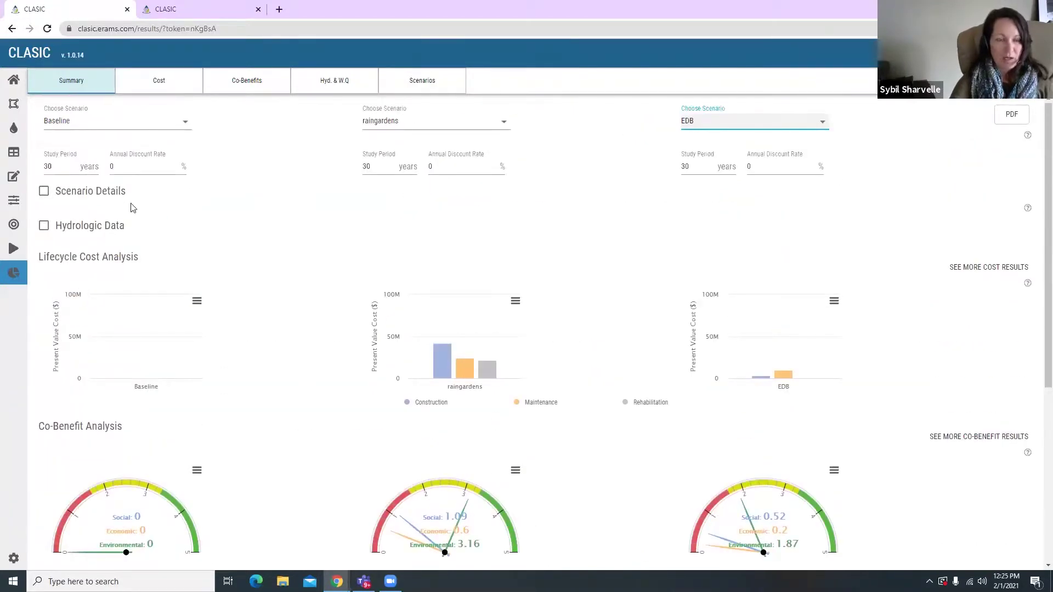
Step: View the detailed cost, co-benefit, and hydrologic and water quality results for the three scenarios
{"action": "left_click", "coordinate": [159, 86]}
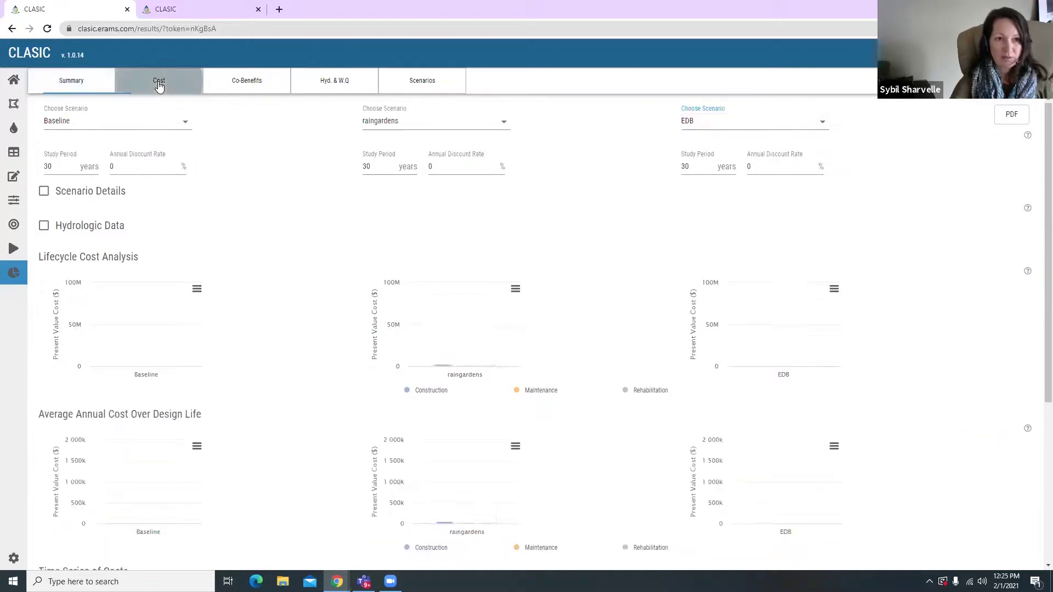
{"action": "left_click", "coordinate": [246, 84]}
{"action": "left_click", "coordinate": [340, 82]}
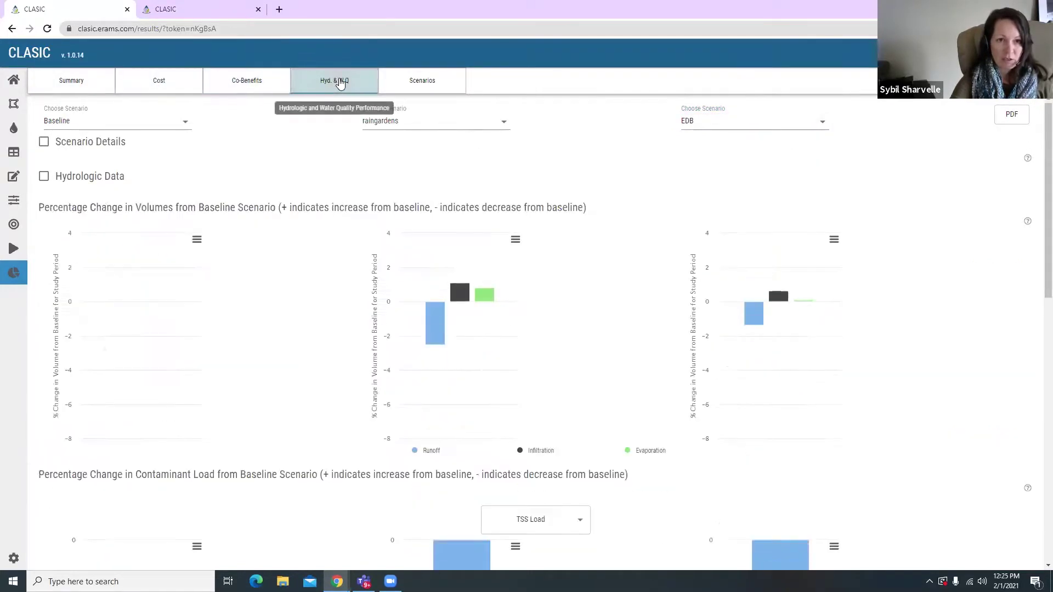